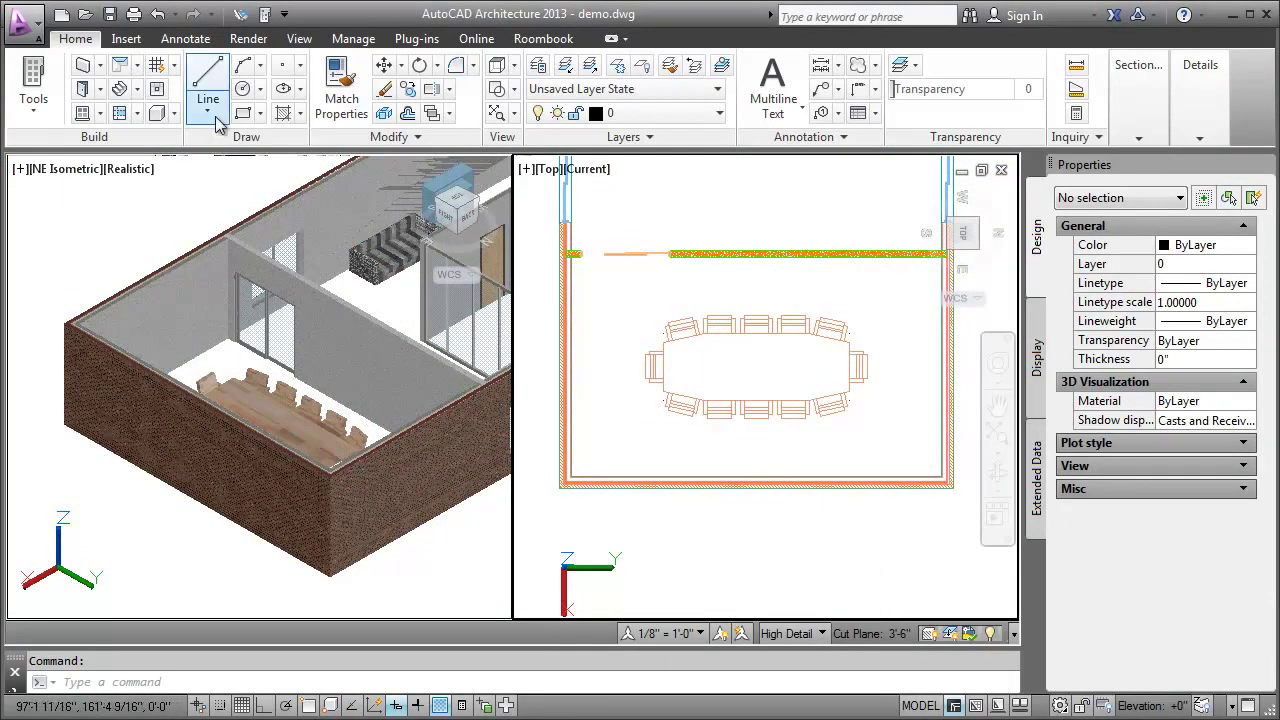
- Start a corner window on the room's bottom wall and bring its bottom-right corner into view
left_click(40, 80)
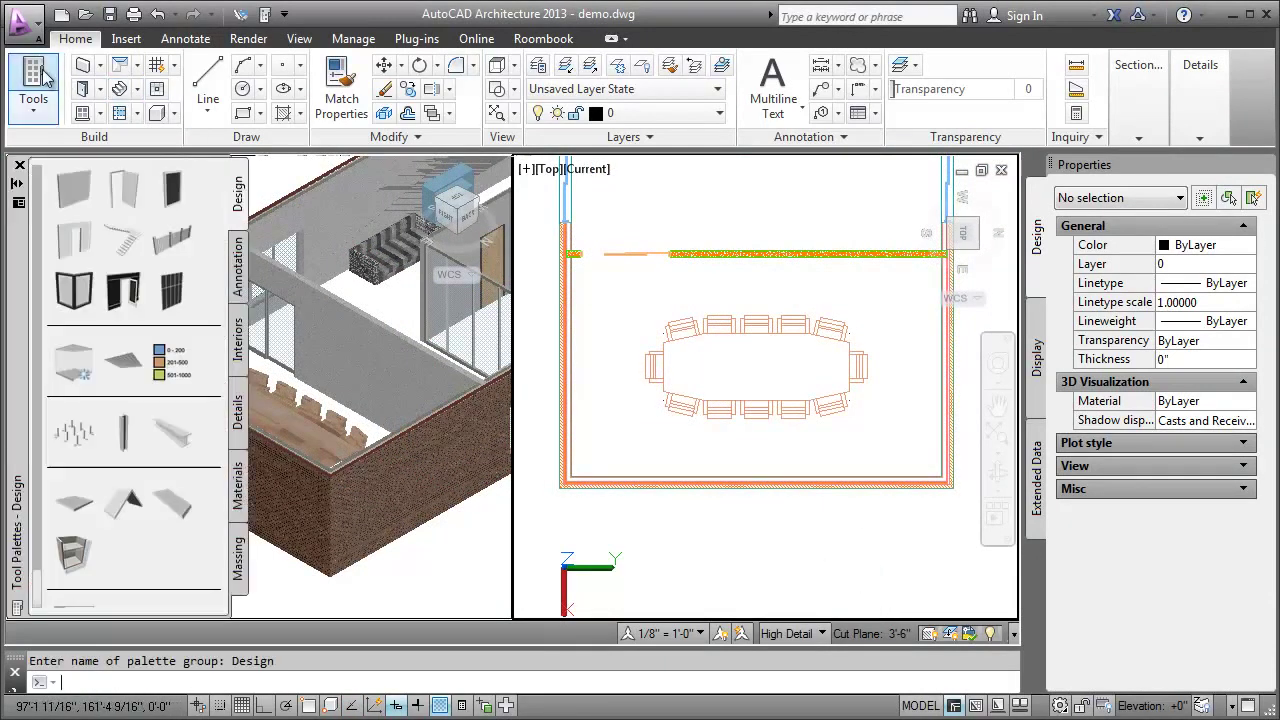
left_click(77, 300)
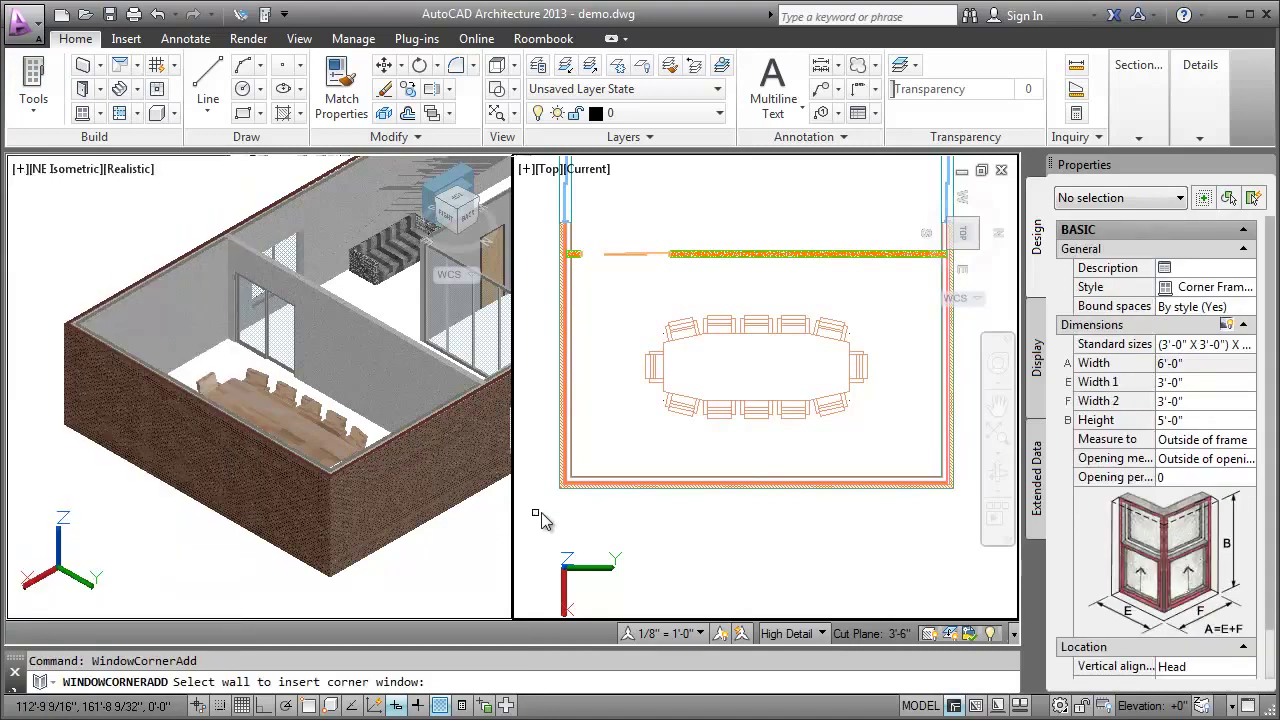
left_click(587, 488)
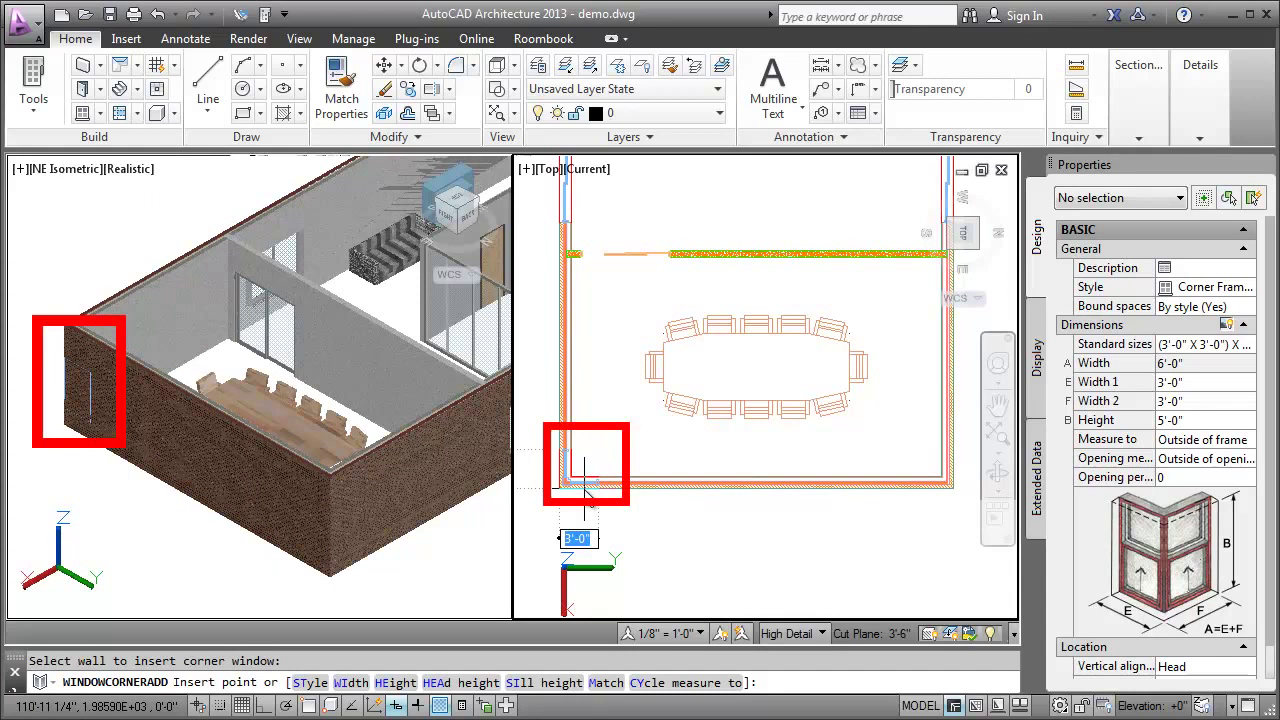
middle_click_drag(651, 520, 687, 520)
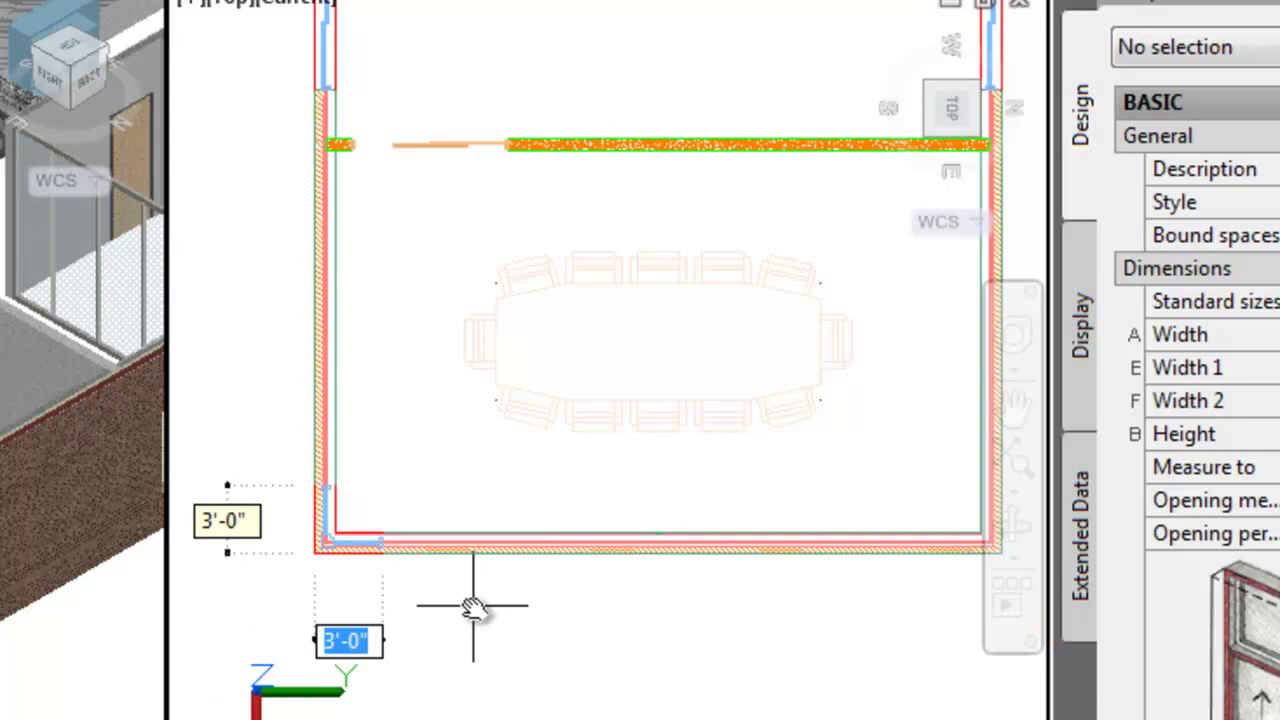
middle_click_drag(894, 571, 728, 580)
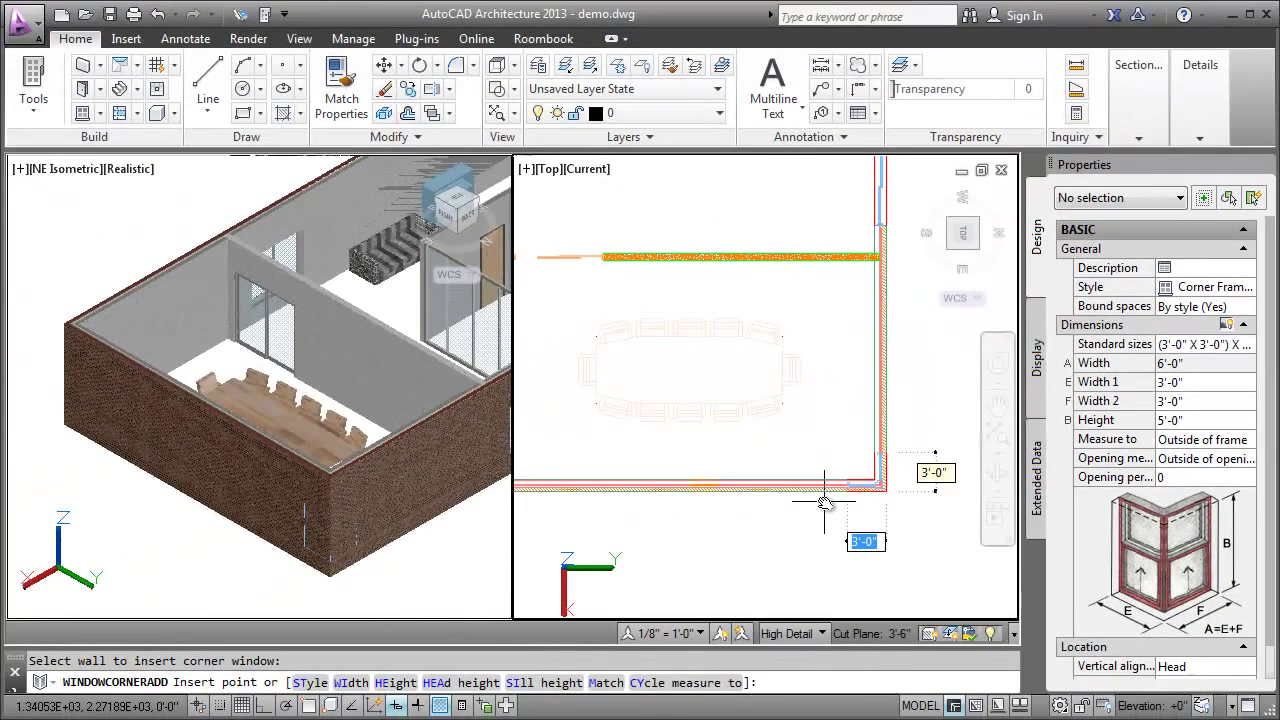
scroll(824, 502, "up", 4)
mouse_move(837, 523)
middle_mouse_down()
mouse_move(757, 466)
mouse_move(706, 467)
middle_mouse_up()
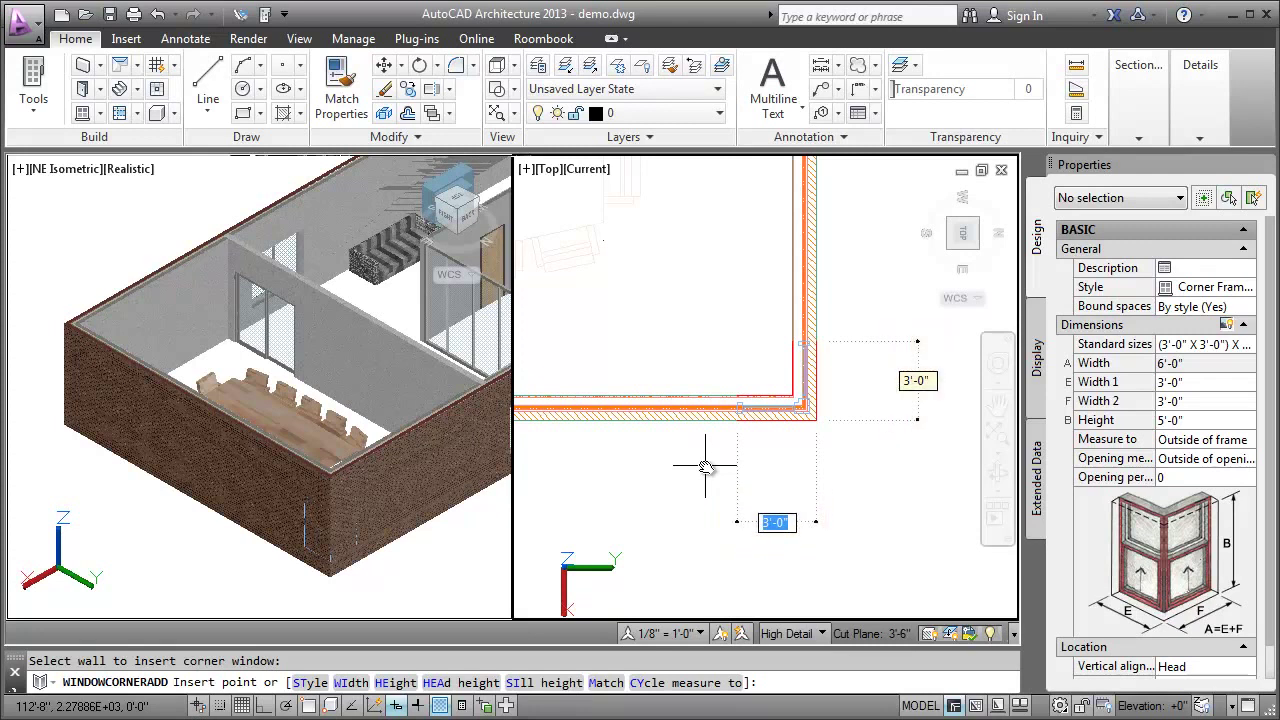
- Set the window's second leg to 4'-0" for a 7'-0" total width
key("Tab")
type("4'")
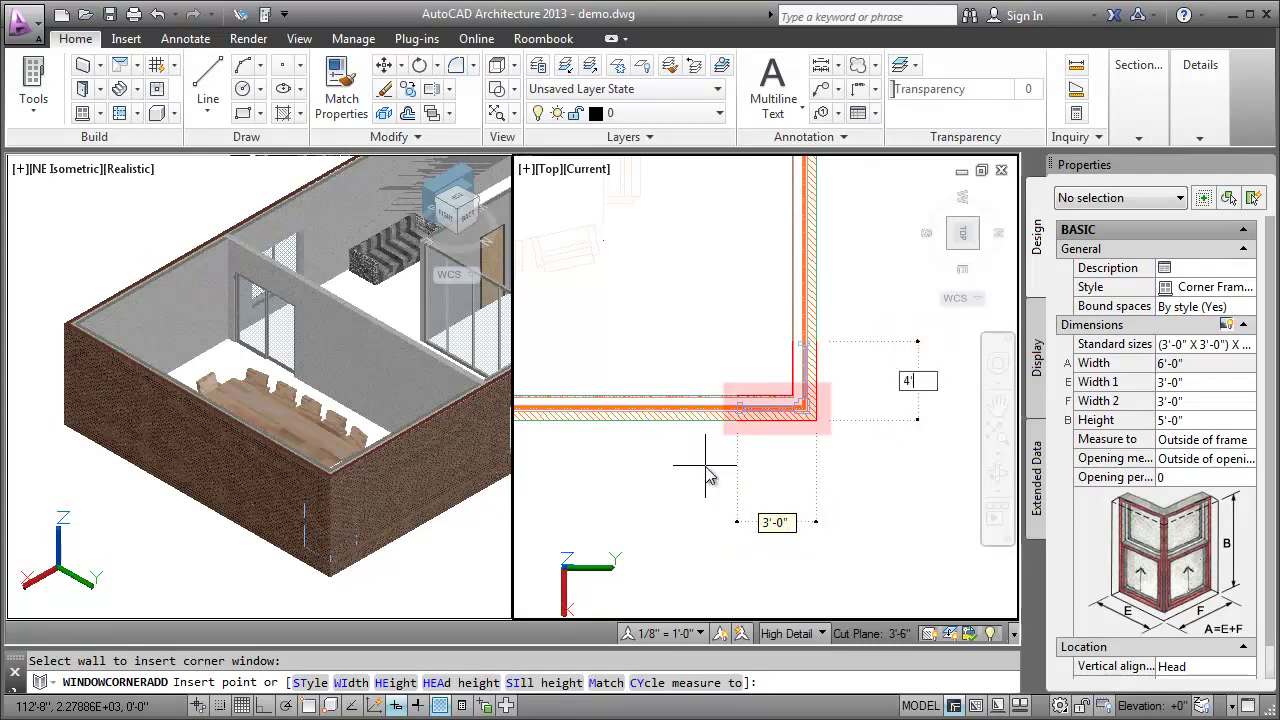
key("Tab")
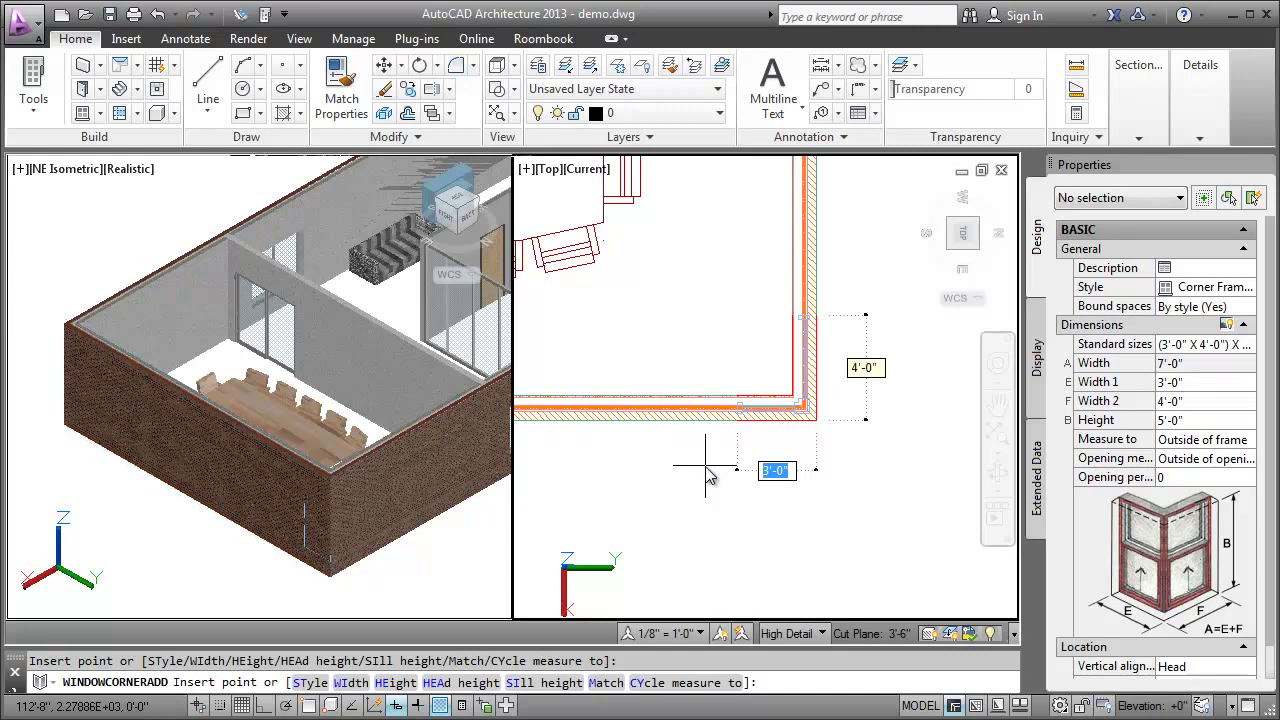
- Measure the 7'-0" corner window to the outside of opening and place it at the wall corner
left_click(1247, 460)
left_click(1247, 460)
left_click(1237, 488)
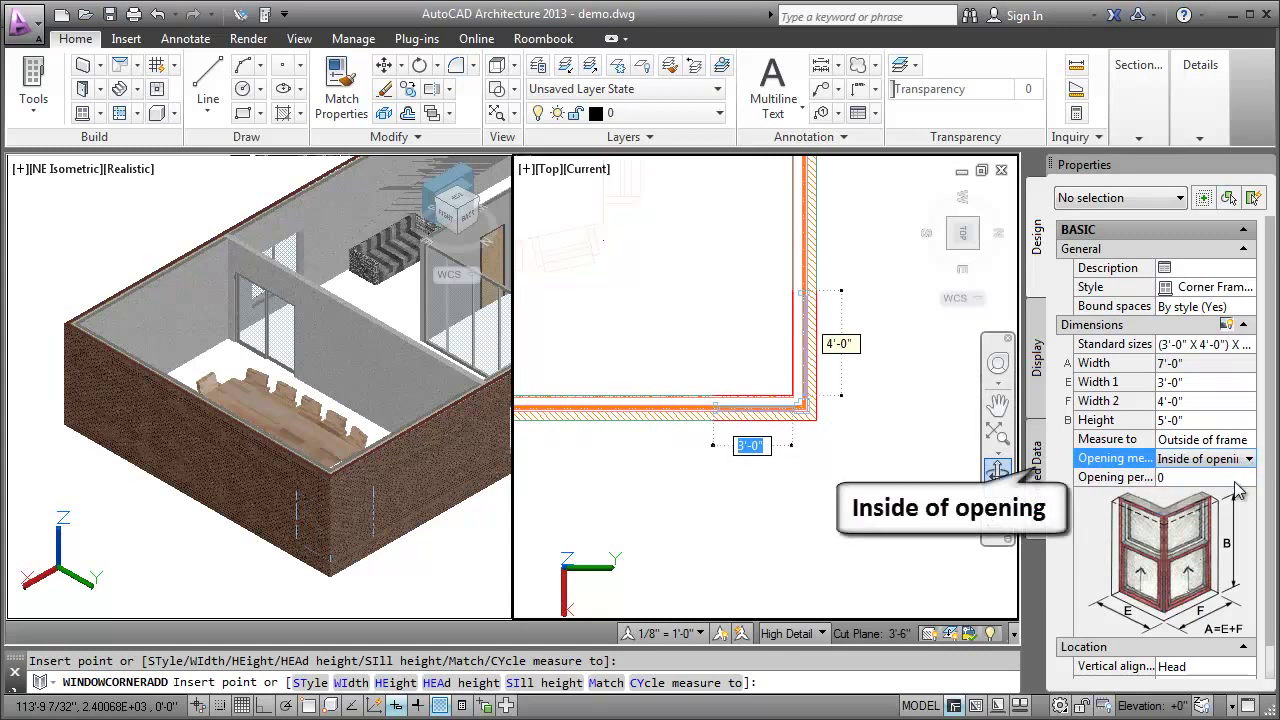
left_click(1249, 459)
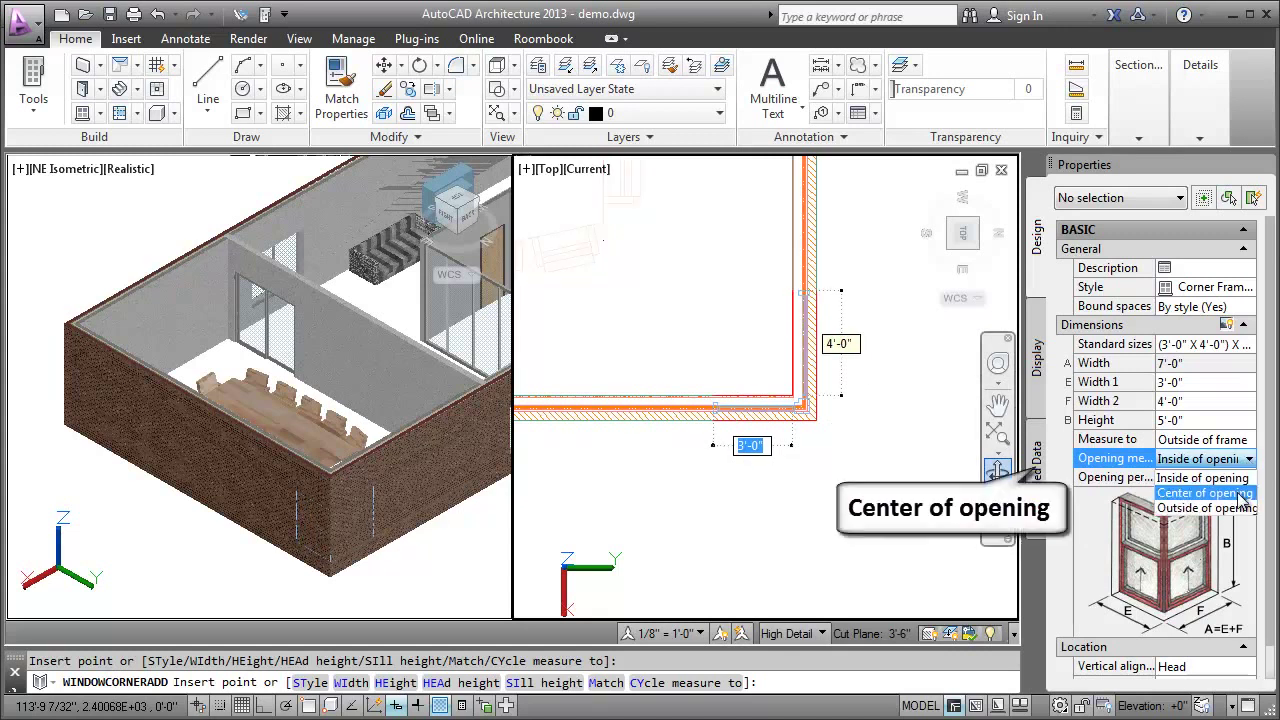
left_click(1241, 494)
left_click(1248, 459)
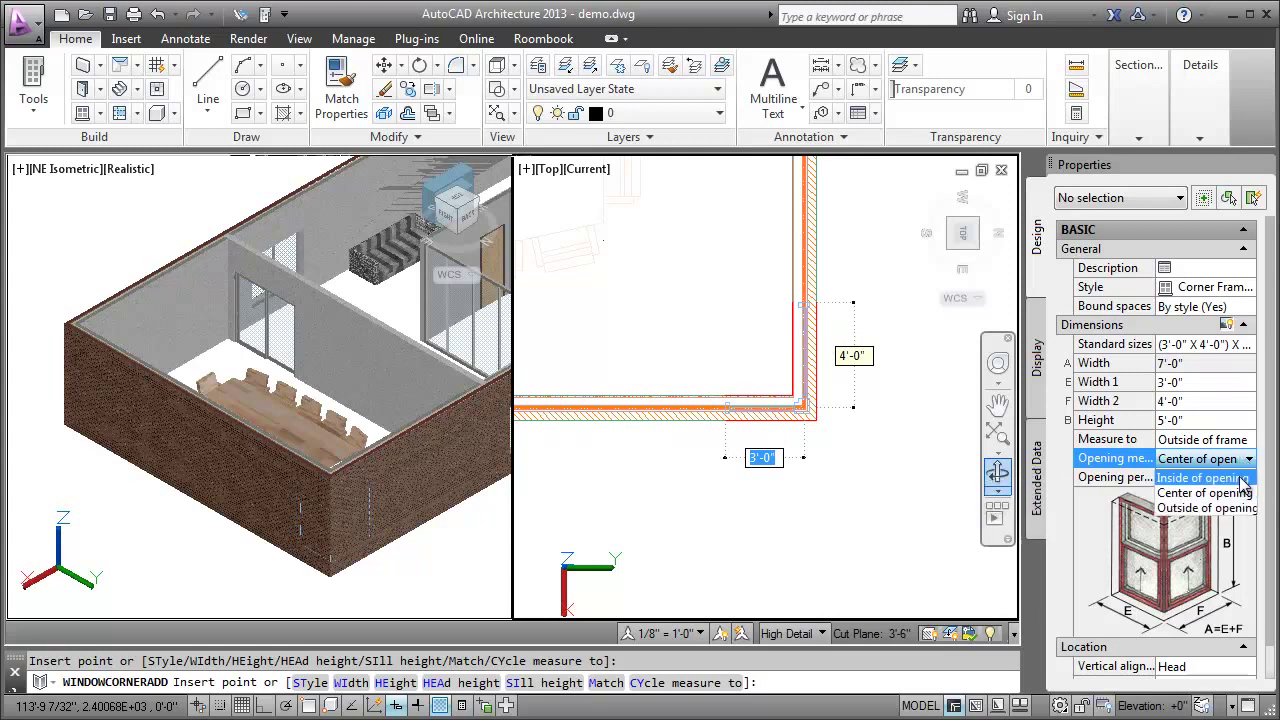
left_click(1241, 509)
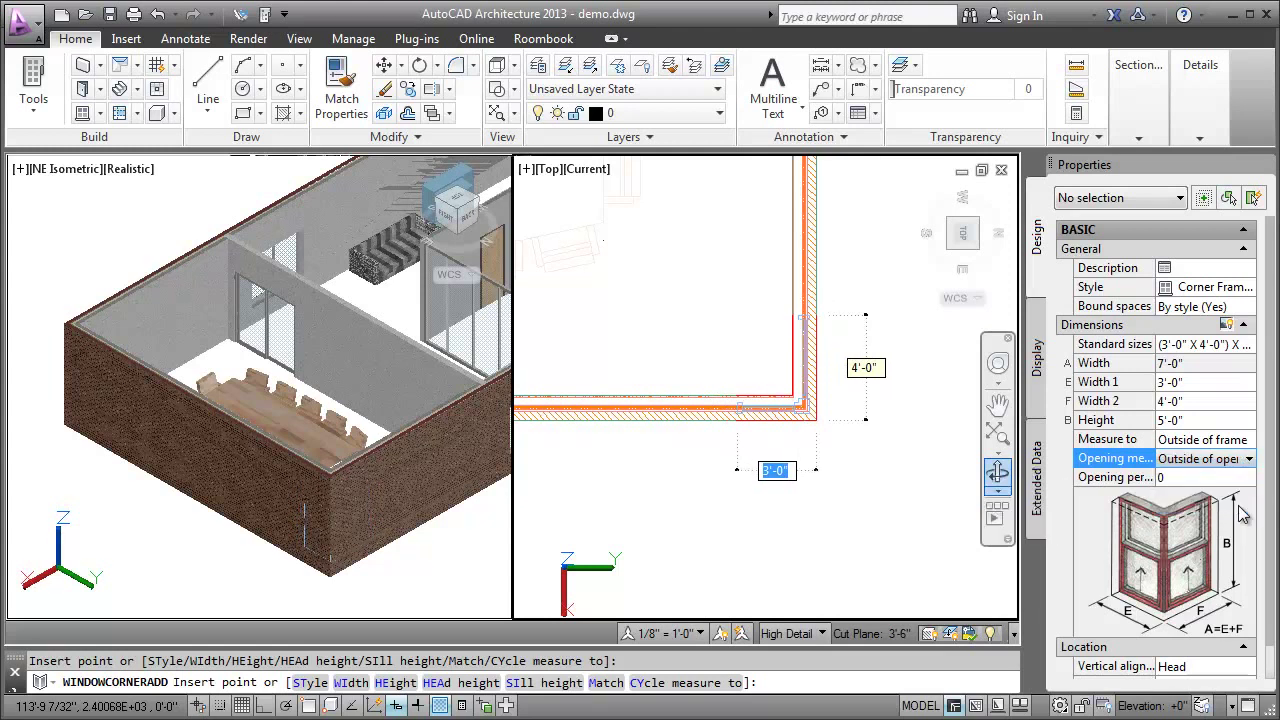
left_click(803, 365)
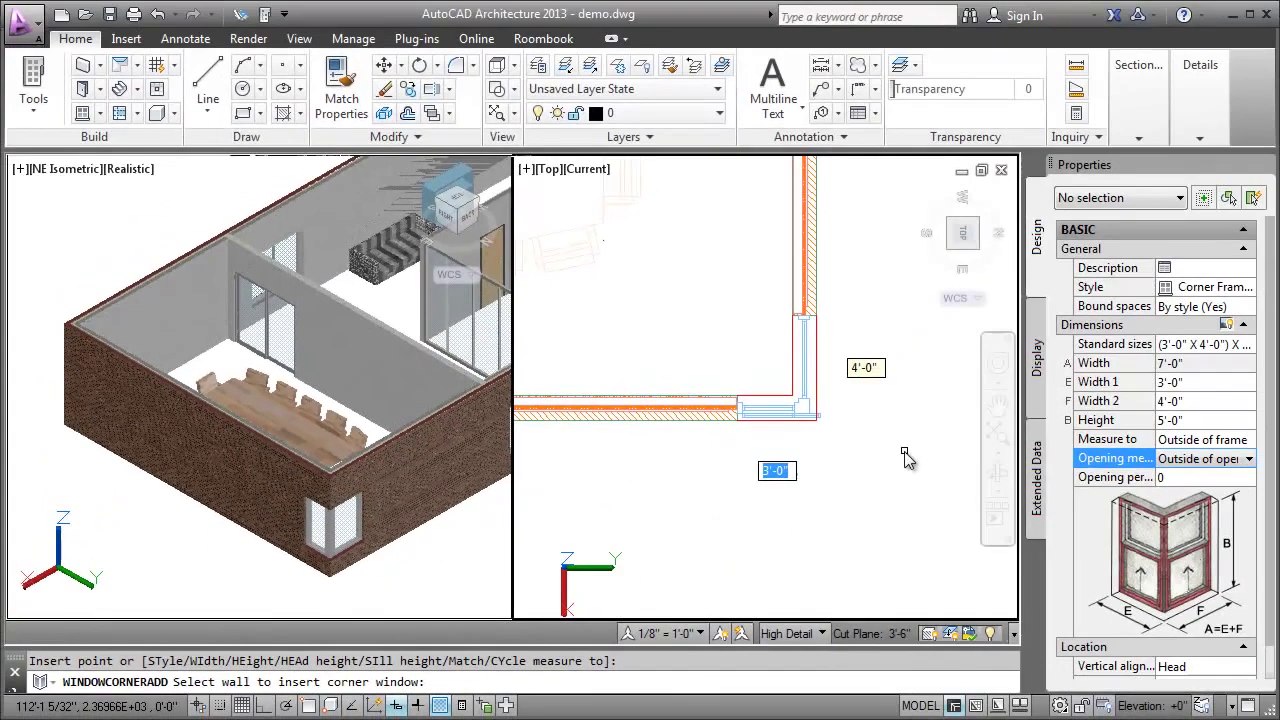
- In Style Manager, enable Butt Glazing at Corner for the Corner Frame window style
left_click(366, 44)
left_click(613, 88)
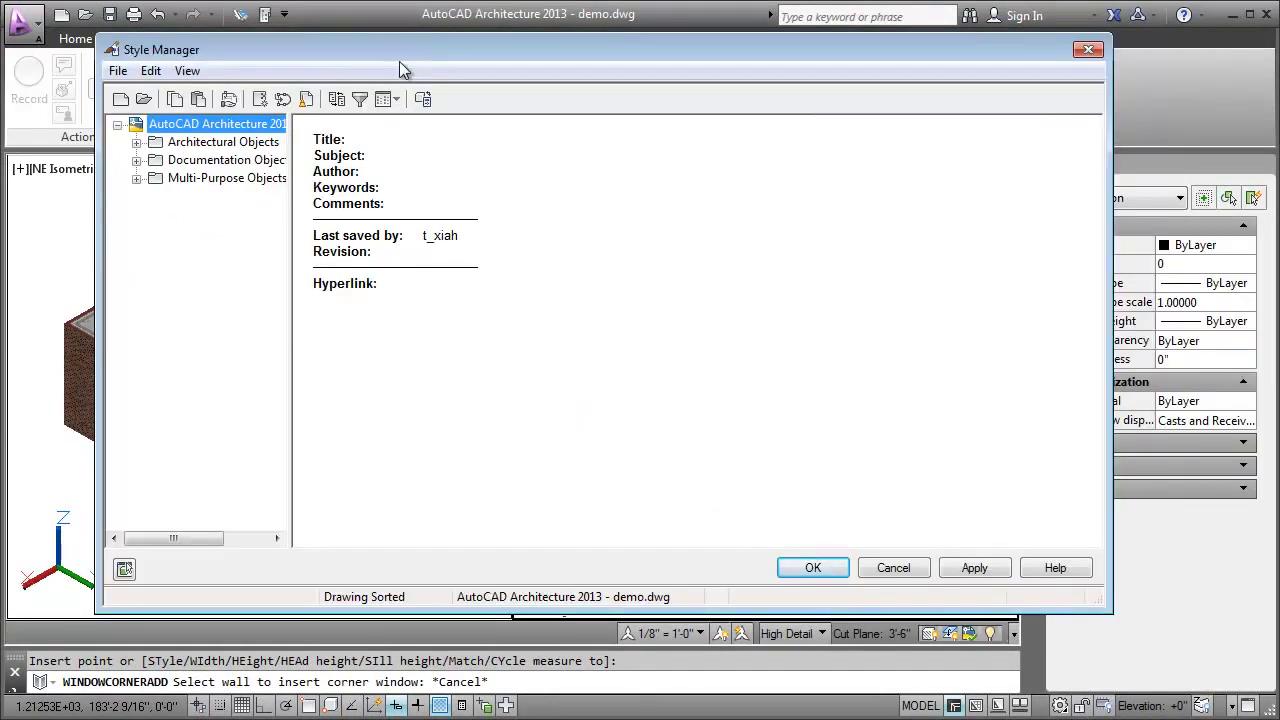
left_click(137, 142)
left_click(155, 502)
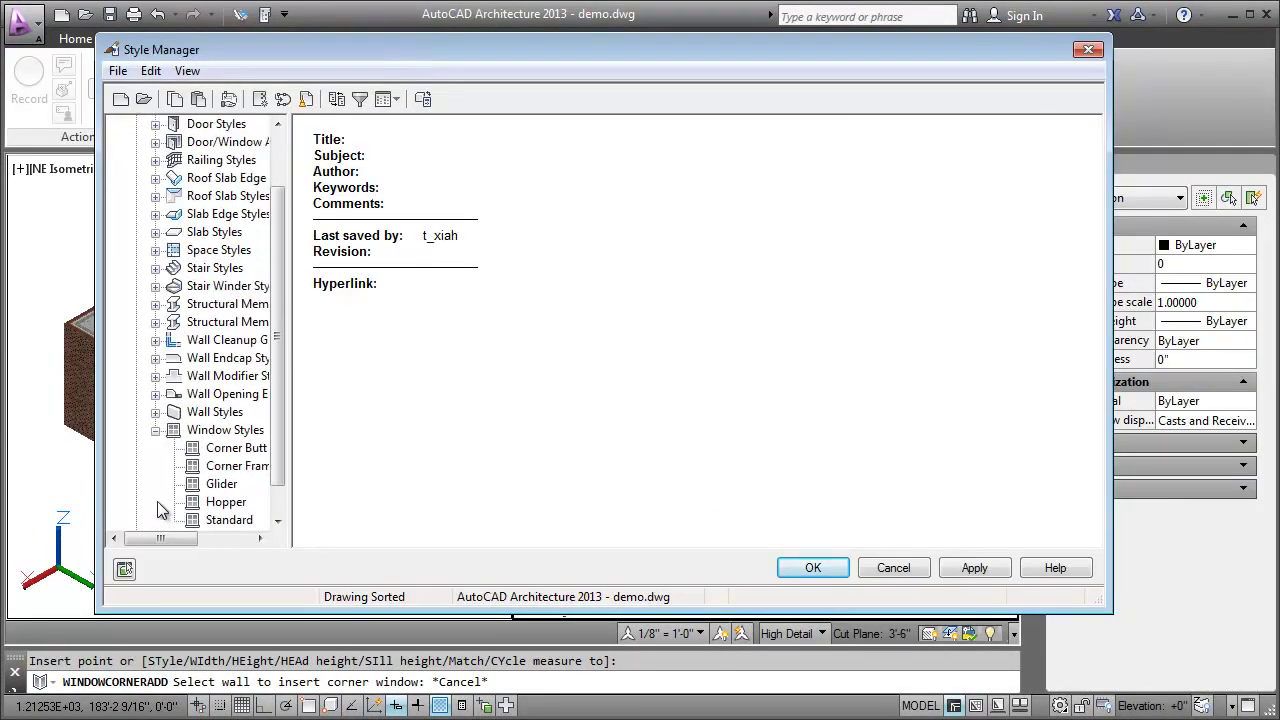
left_click(224, 472)
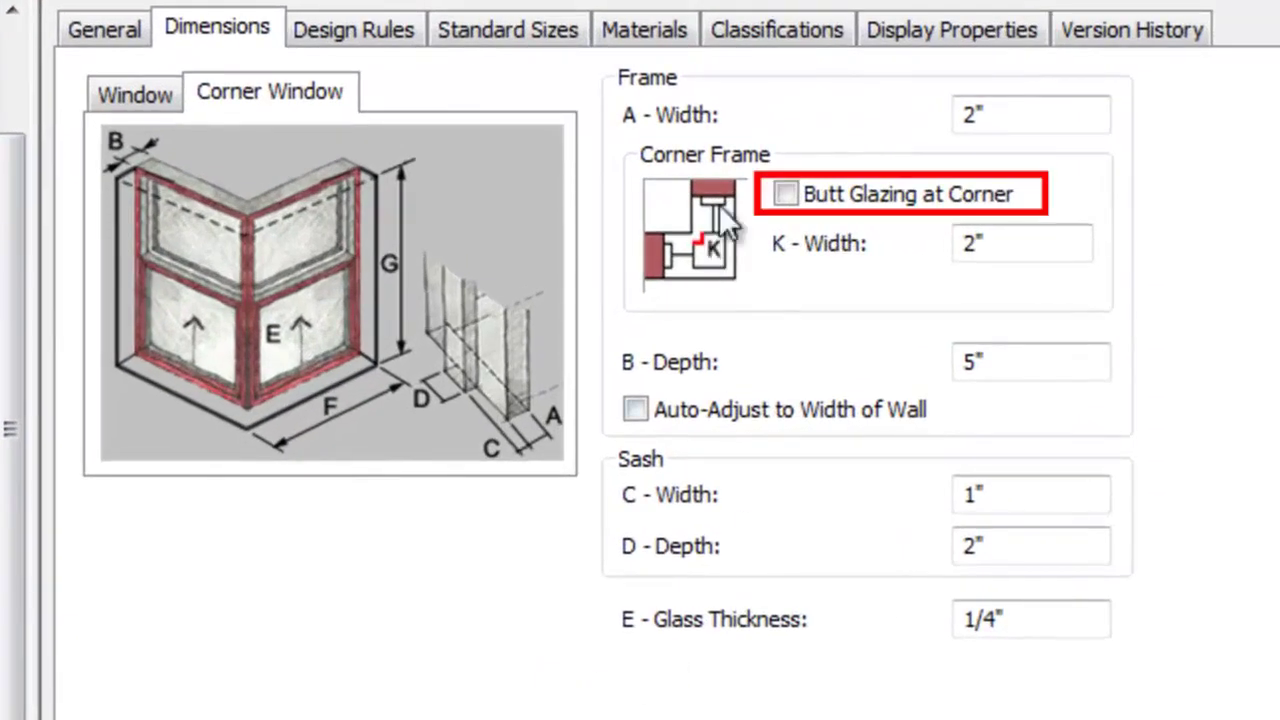
left_click(786, 194)
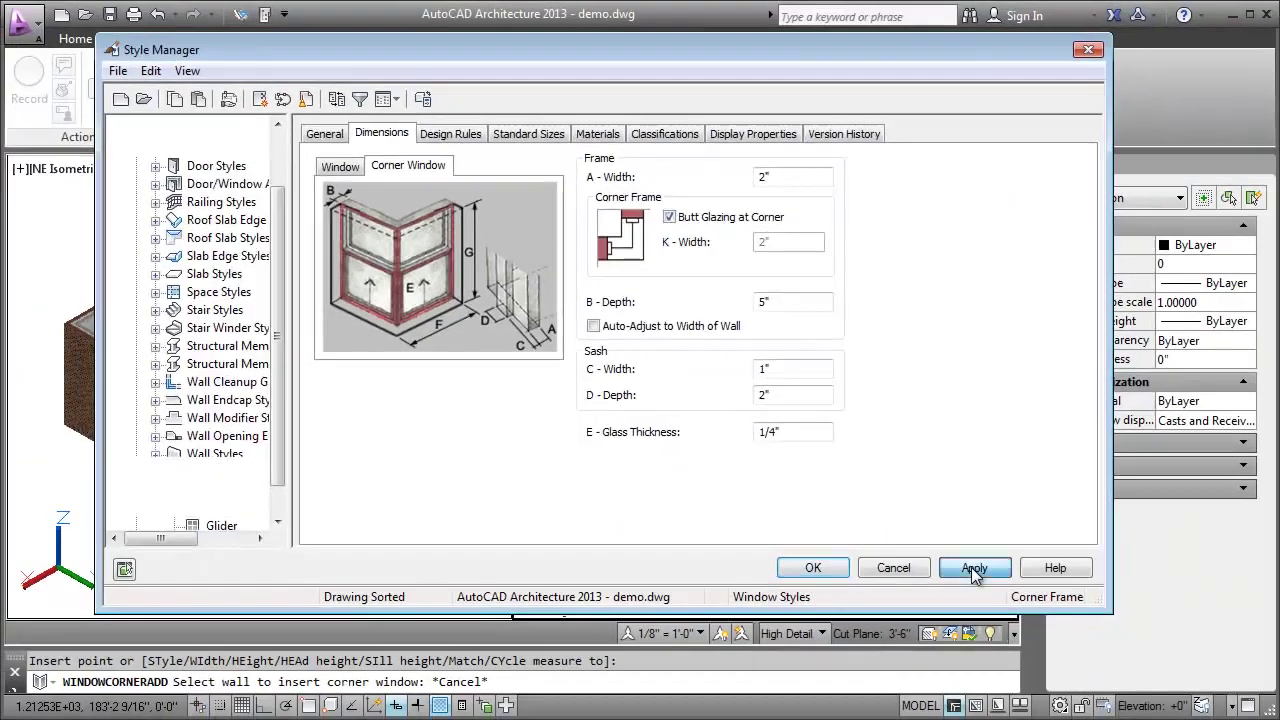
left_click(824, 569)
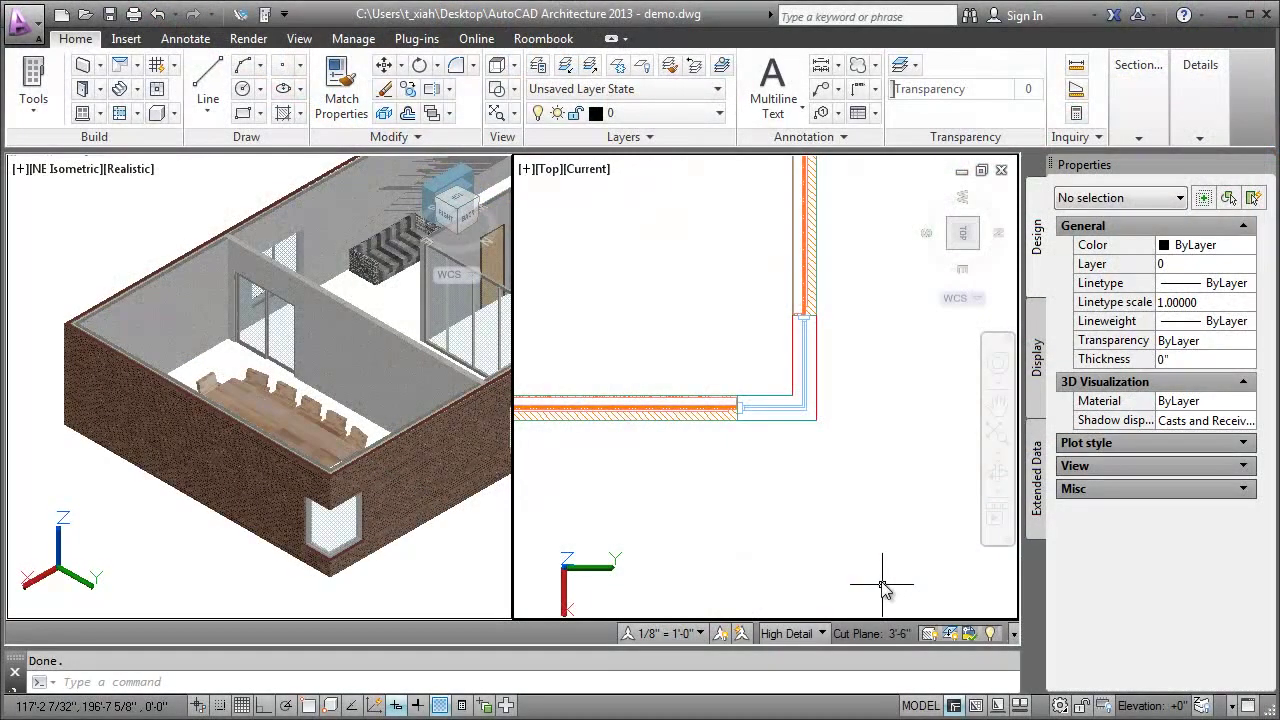
- Flip the corner window and snap it onto the room's outer wall corner
left_click(771, 408)
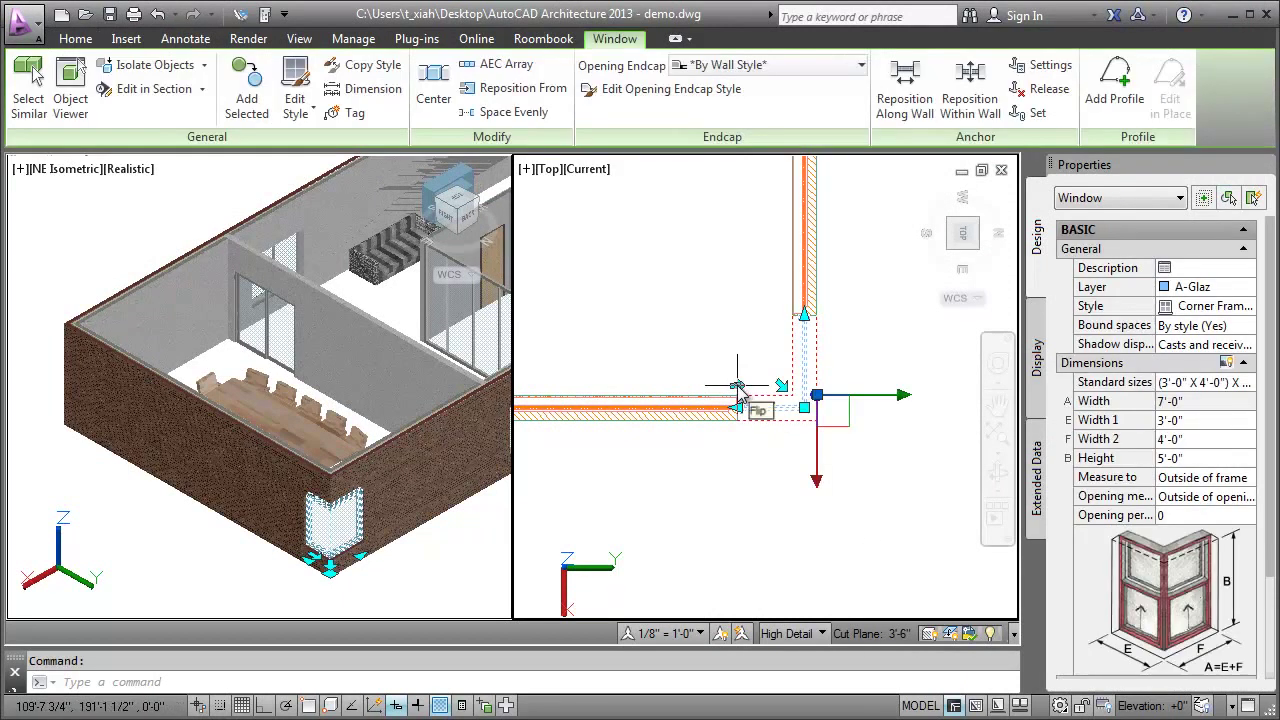
left_click(738, 398)
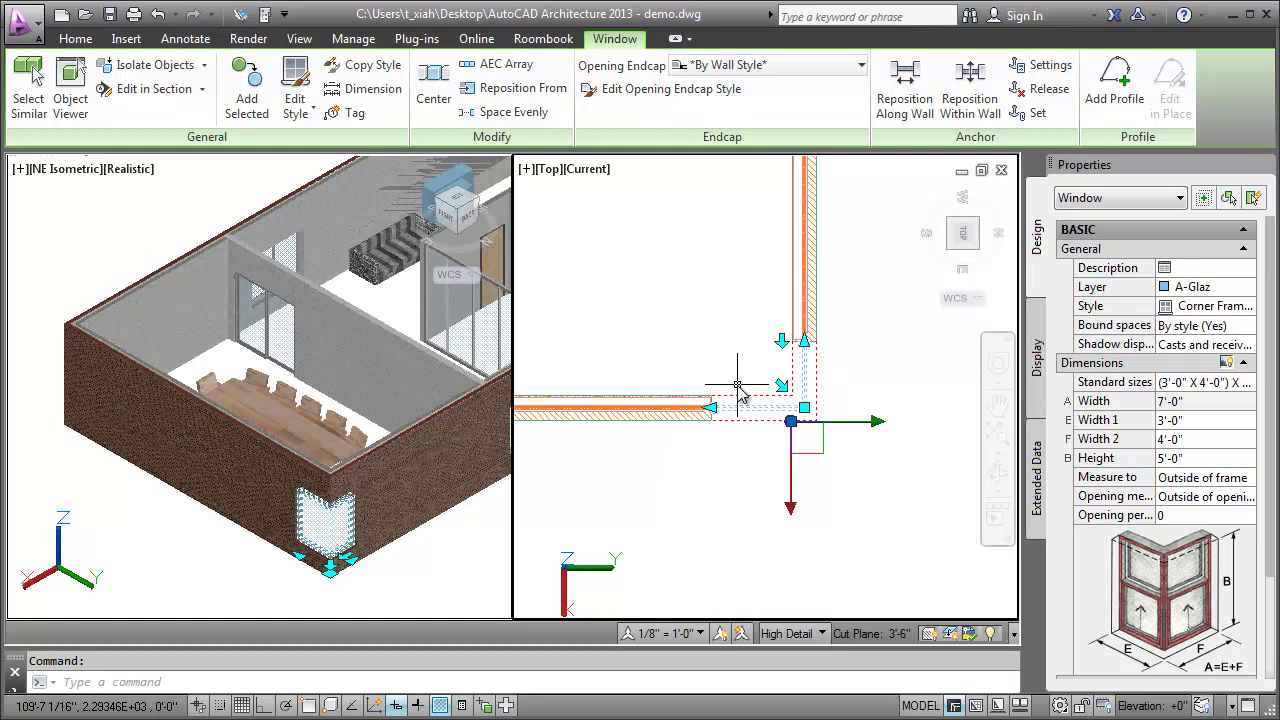
left_click(804, 408)
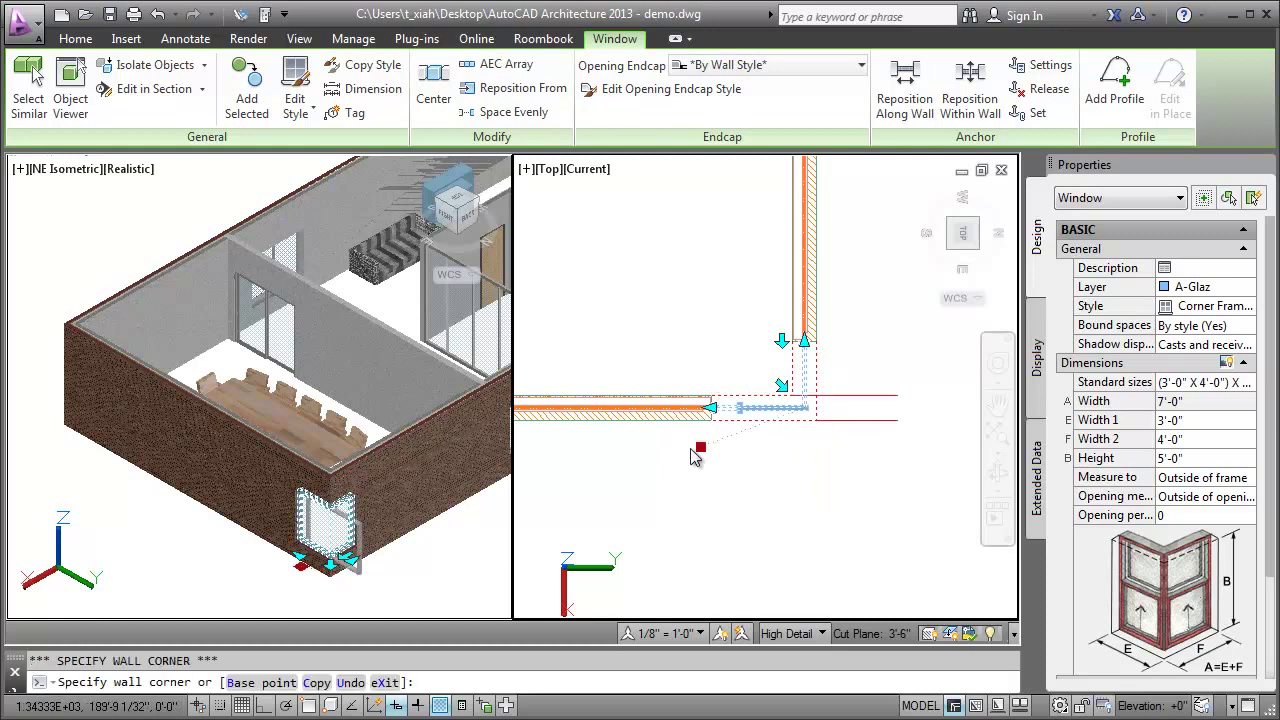
scroll(655, 462, "down", 3)
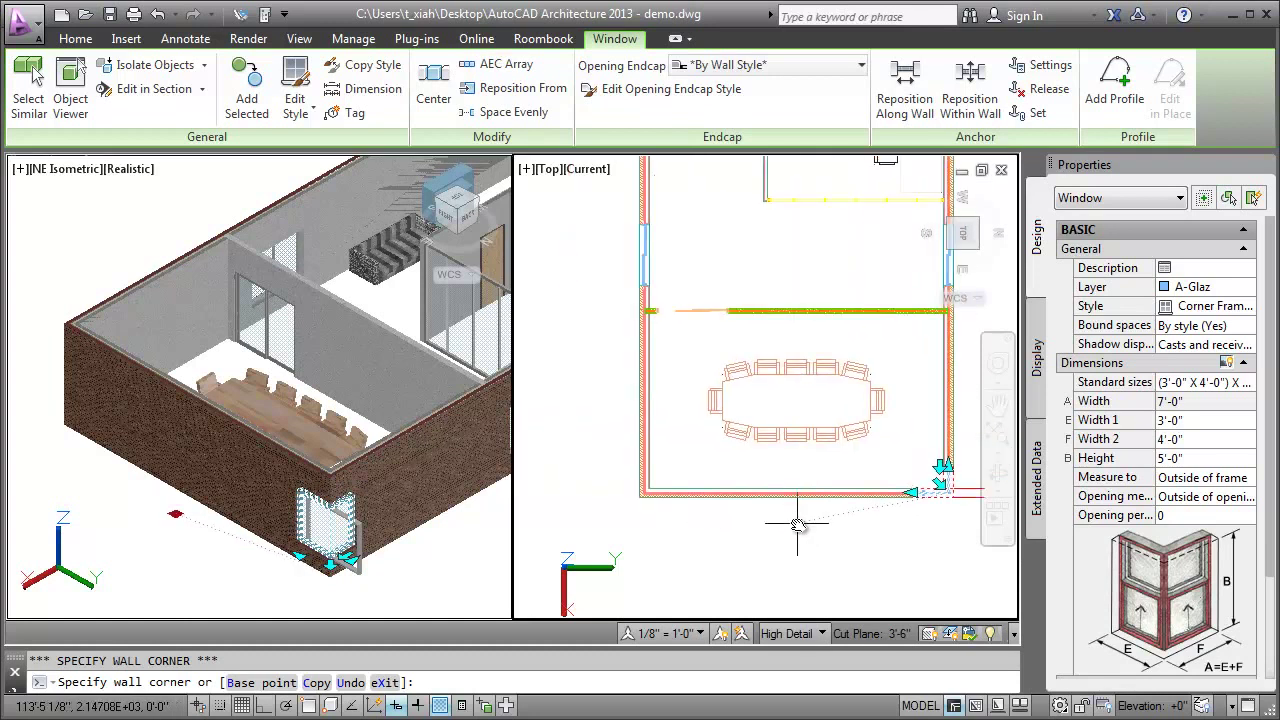
left_click(648, 494)
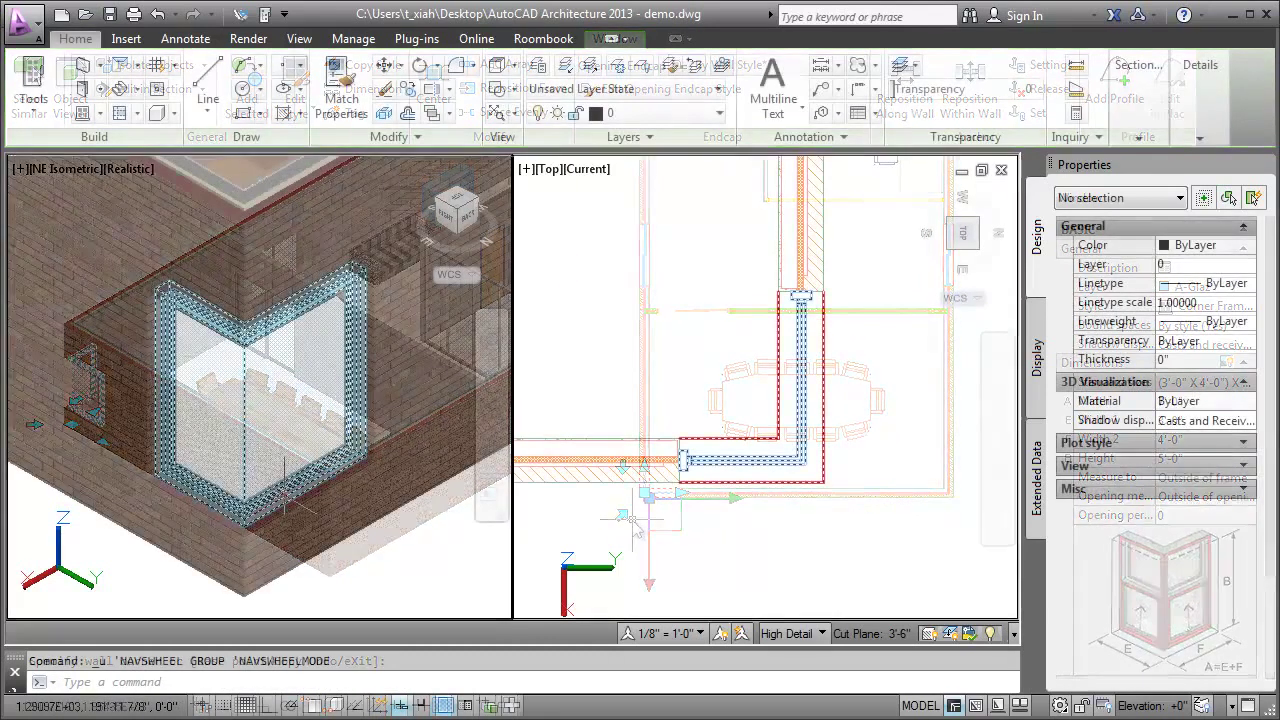
- Move the corner window vertically to a new height on the wall in the 3D view
left_click(285, 503)
mouse_move(245, 489)
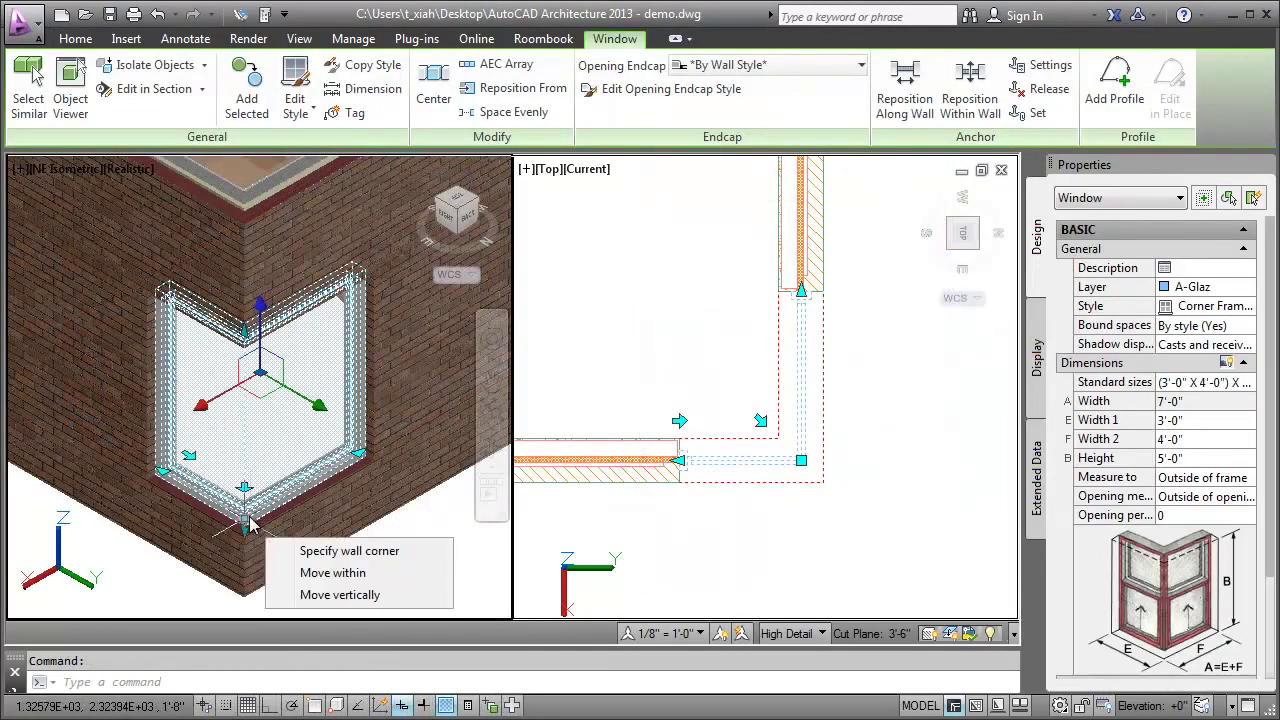
left_click(318, 596)
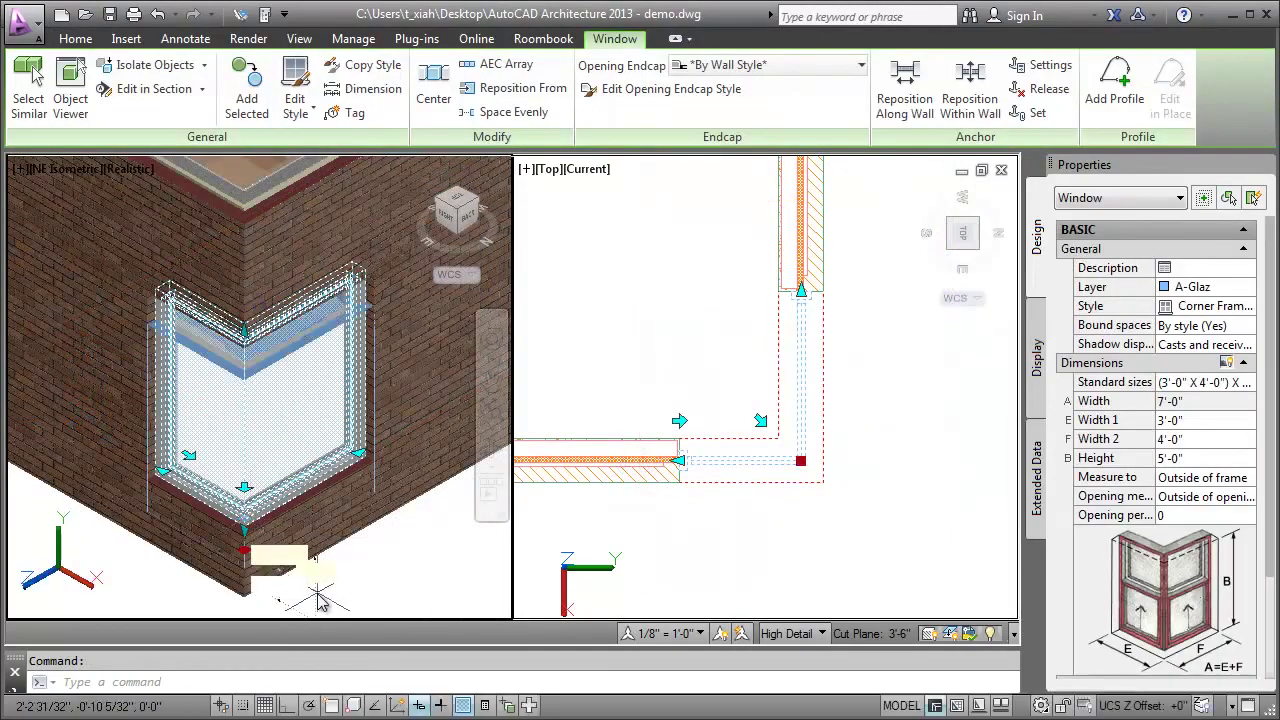
left_click(316, 525)
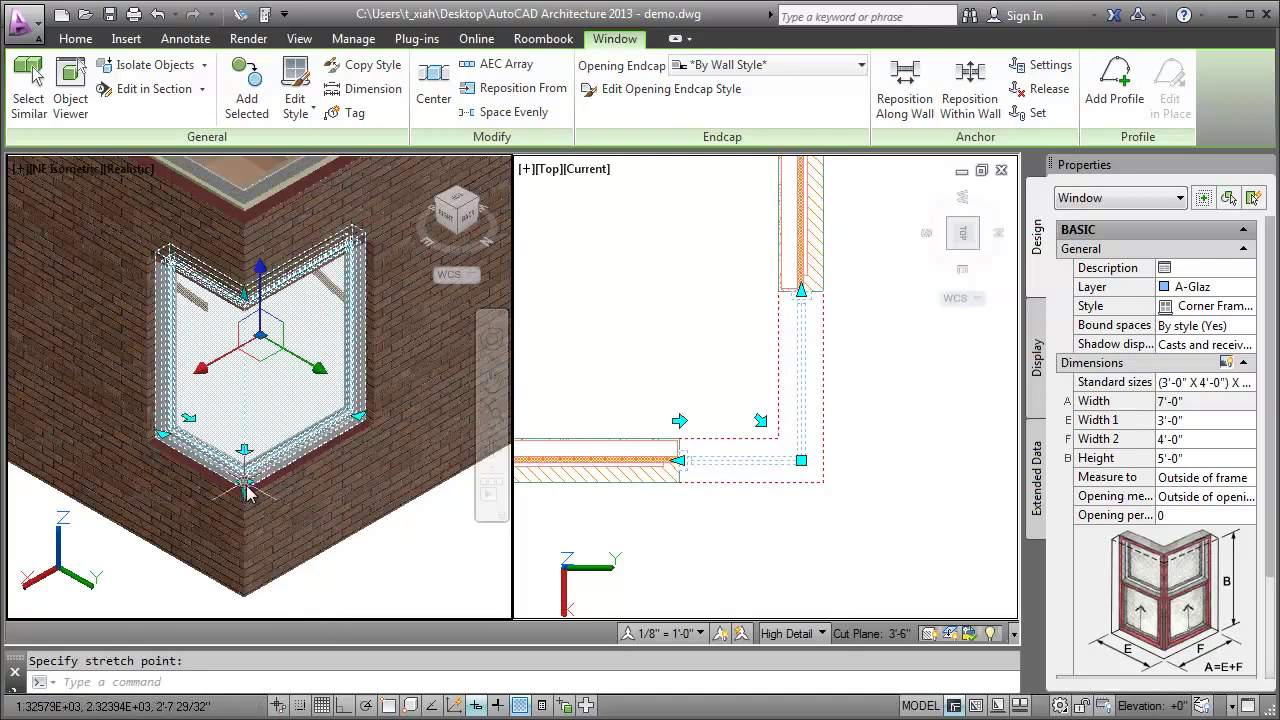
mouse_move(245, 488)
left_click(300, 542)
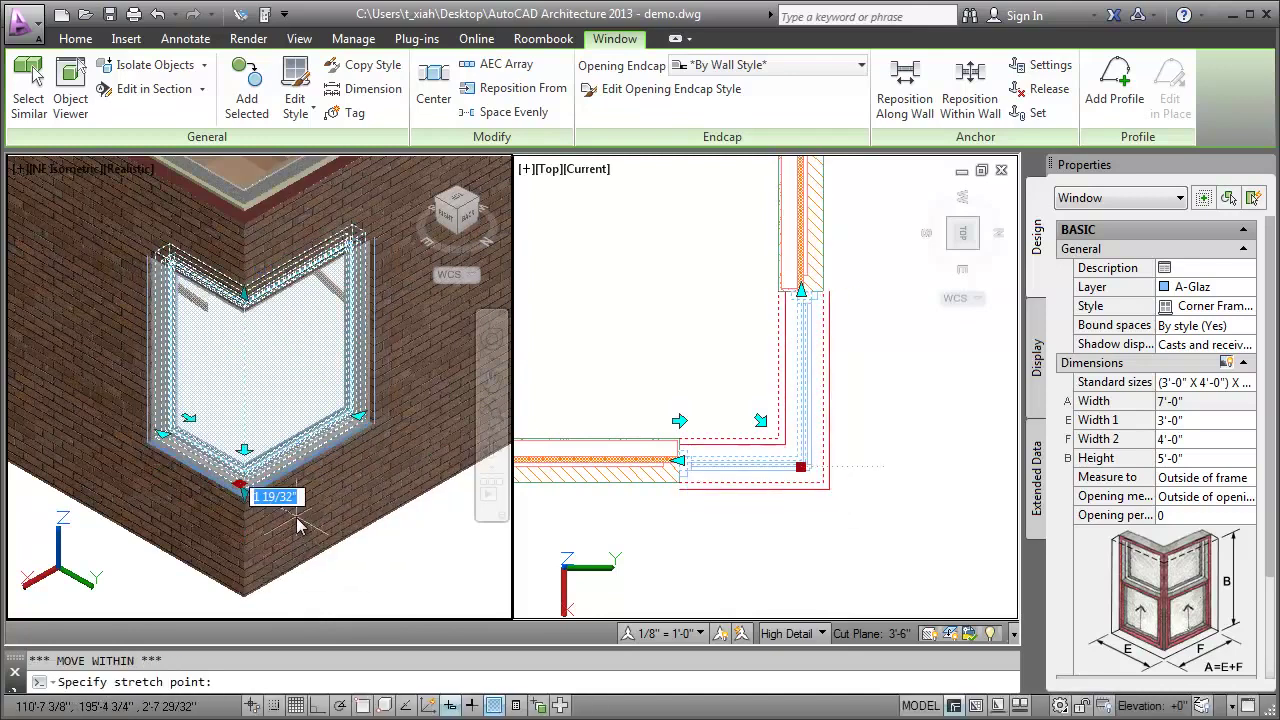
key("Escape")
key("Escape")
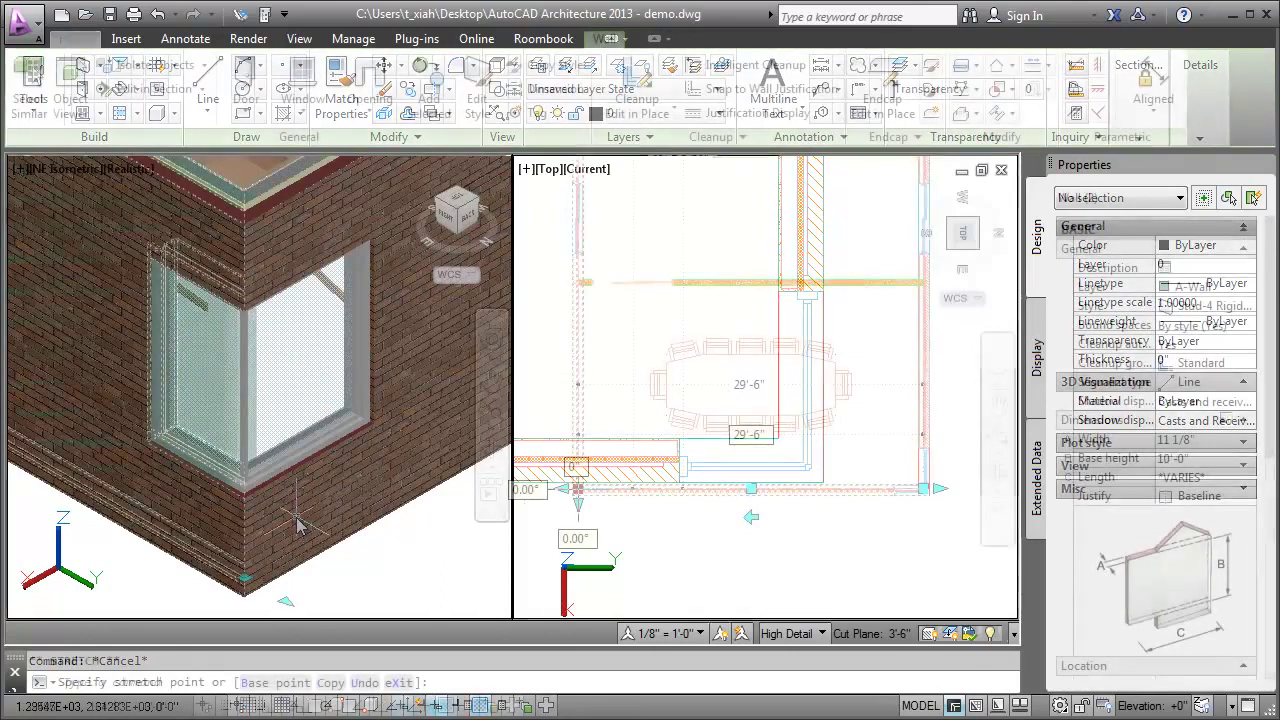
- Stretch the walls' shared end point downward so the bottom wall slants
left_click(578, 489)
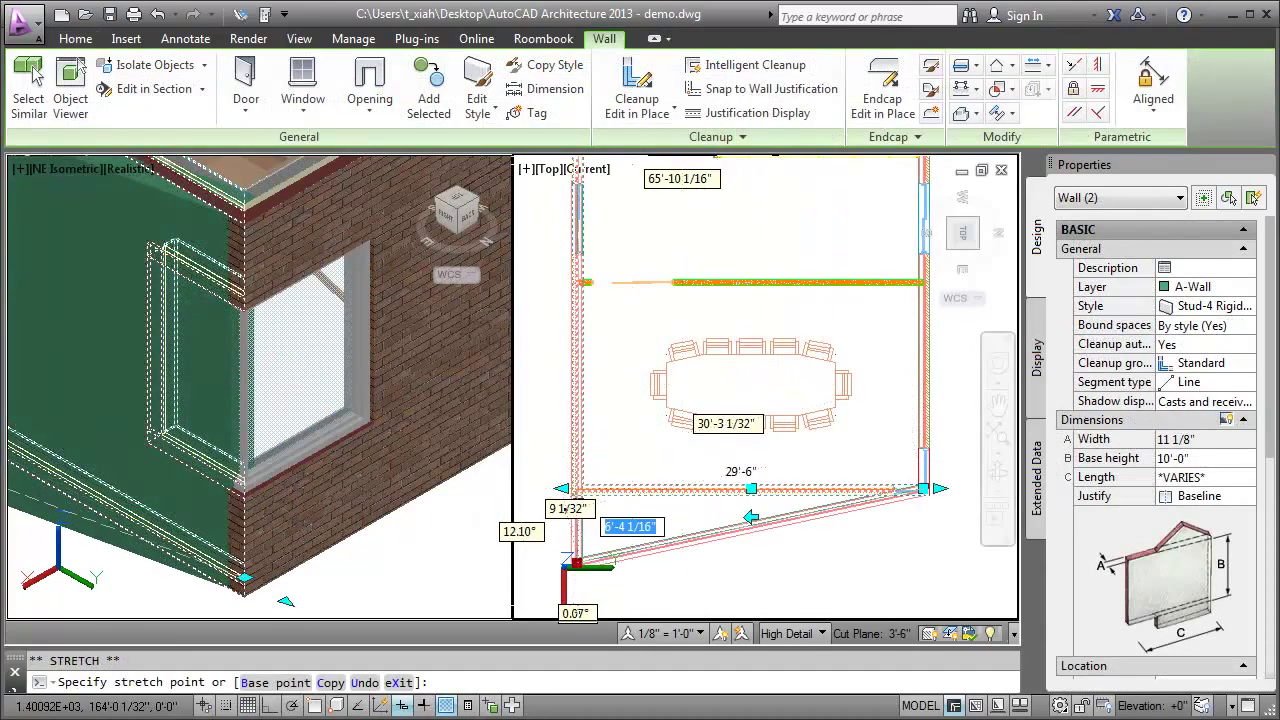
left_click(576, 566)
key("Escape")
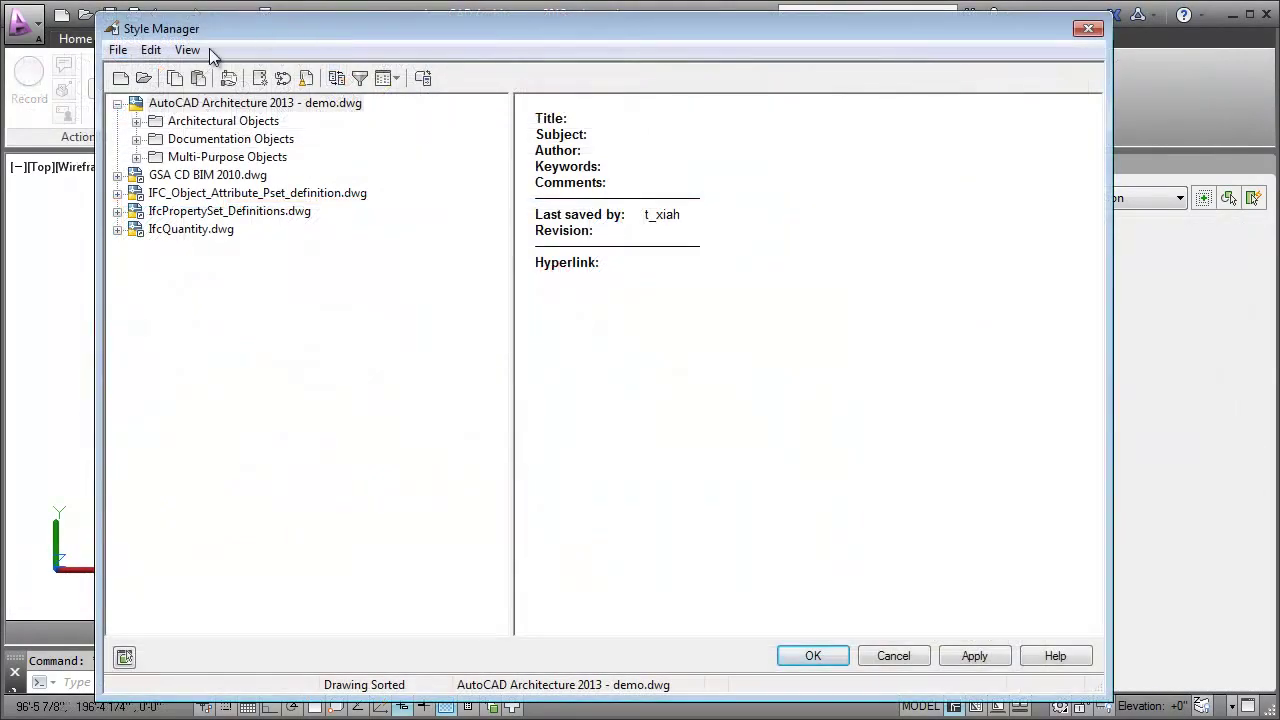
- Open IFC_Object_Attribute_Pset_definition.dwg in Style Manager and expand its Property Set Definitions
left_click(143, 78)
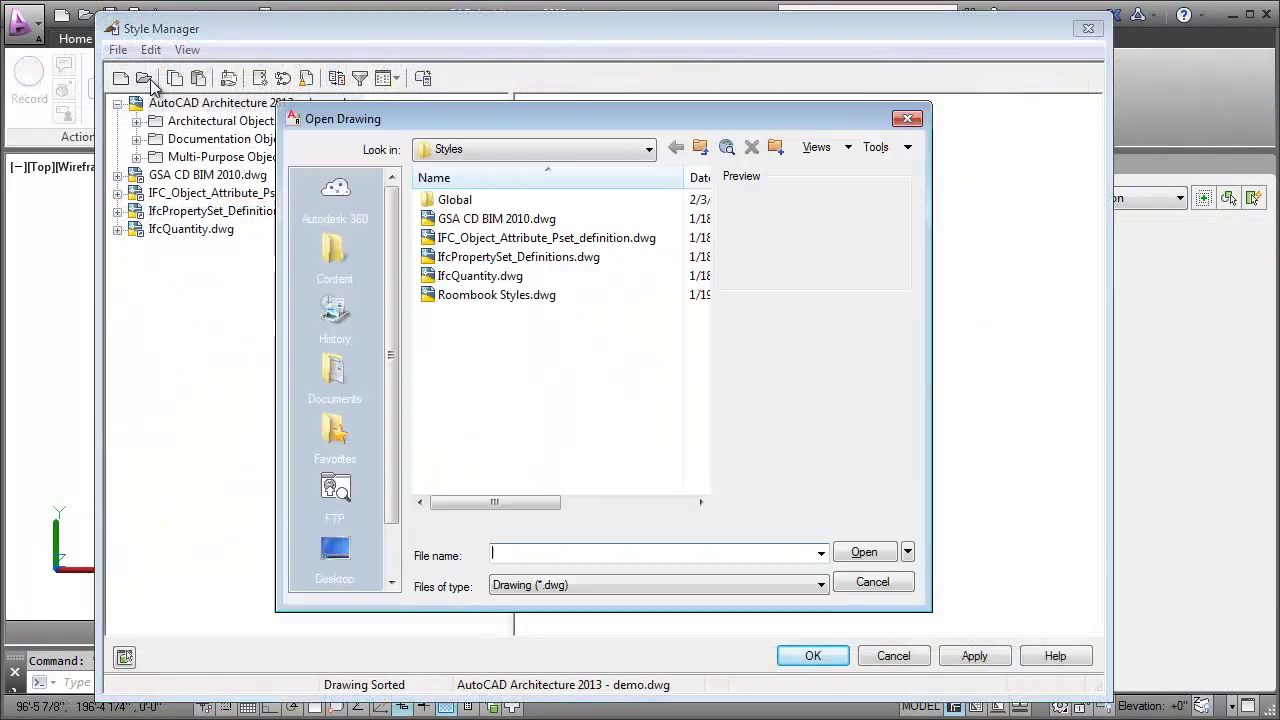
double_click(560, 238)
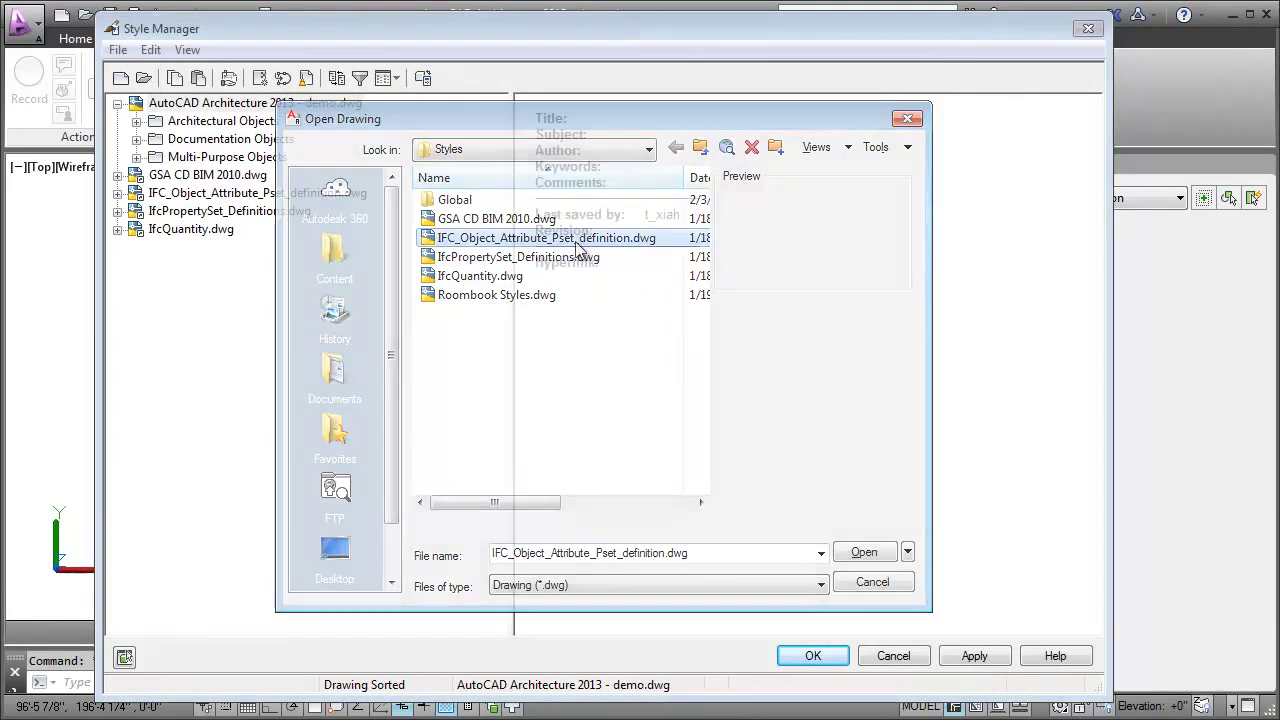
left_click(137, 140)
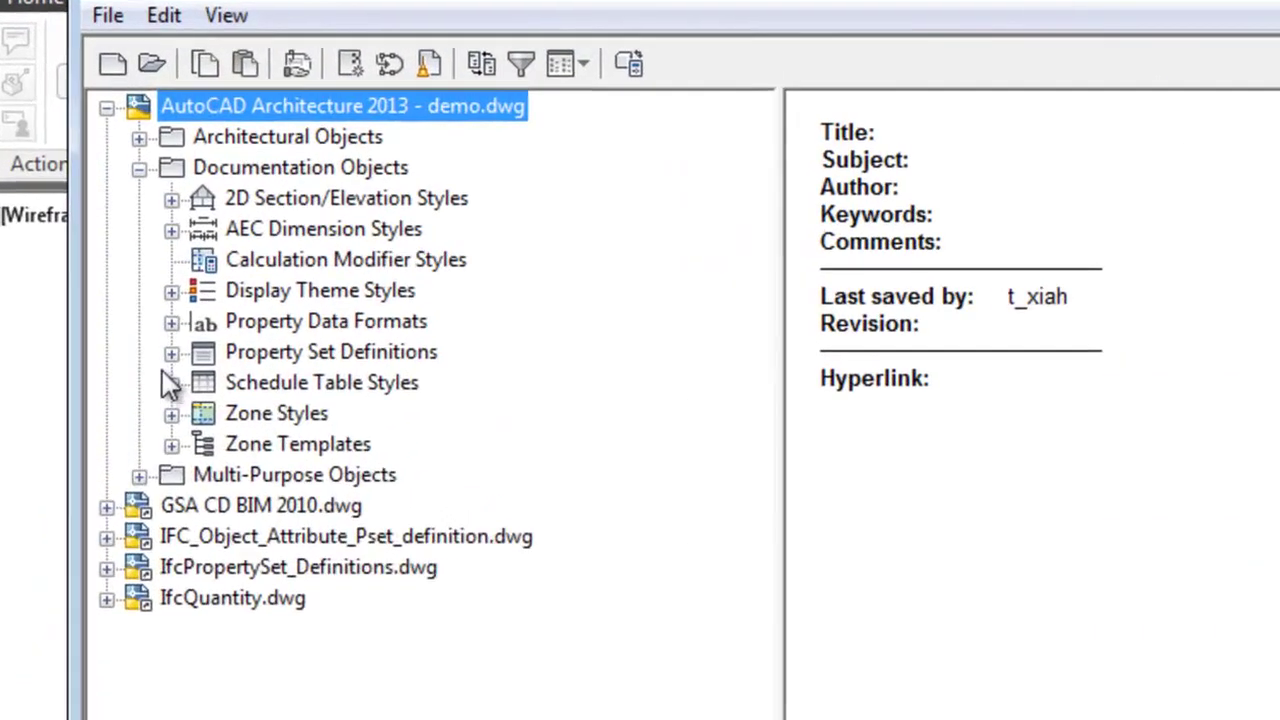
left_click(155, 247)
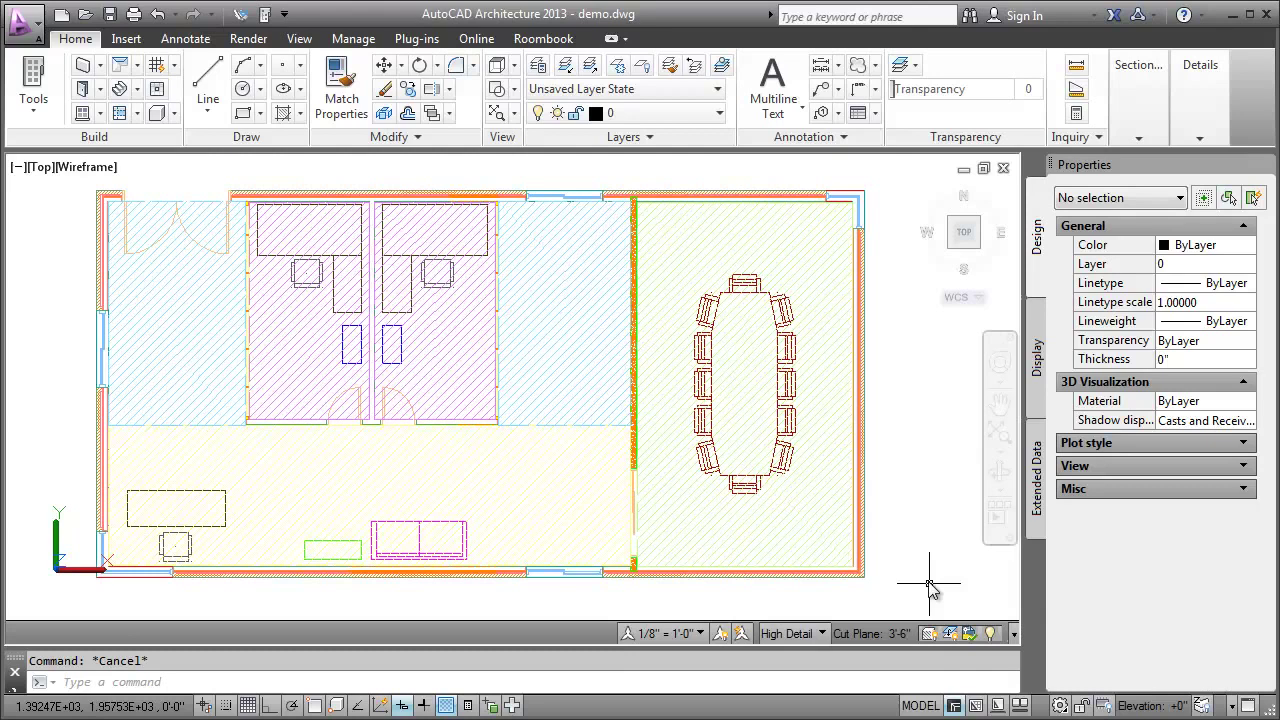
- Attach IfcObjectAttributes and IfcSpaceContainment to the conference room's right wall, leaving out WallObjects
left_click(858, 515)
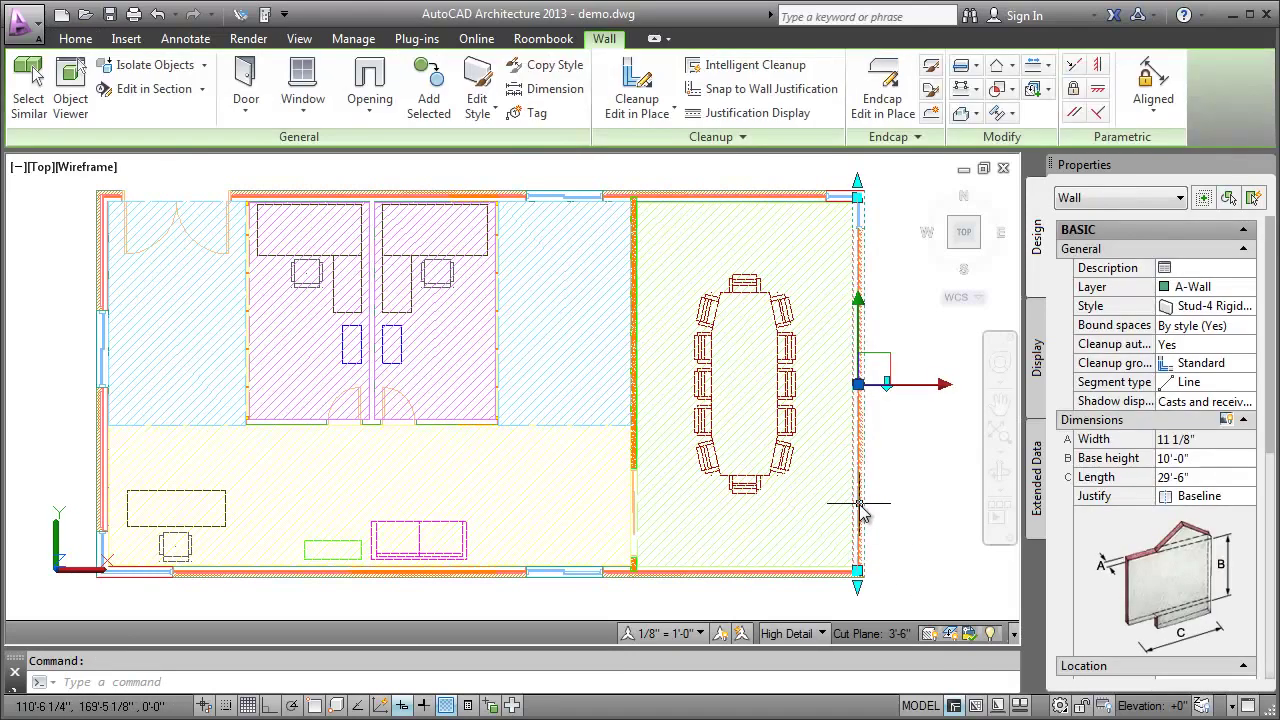
left_click(1040, 510)
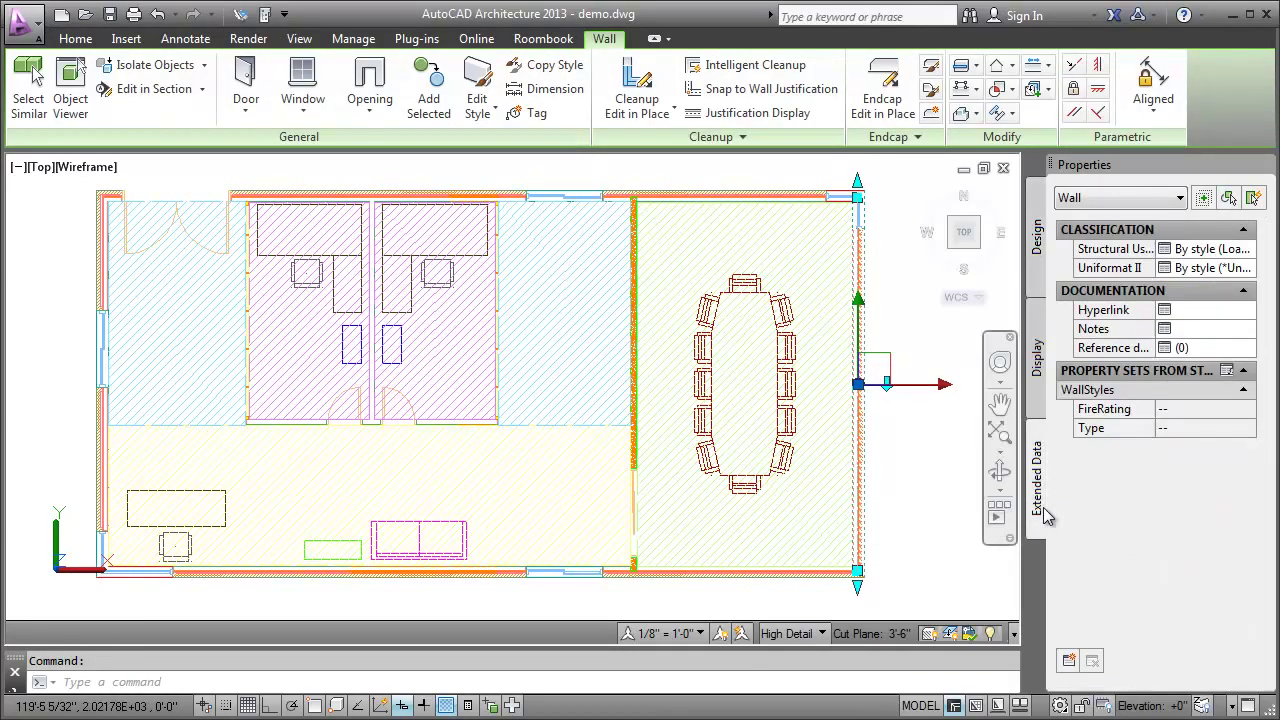
left_click(1068, 661)
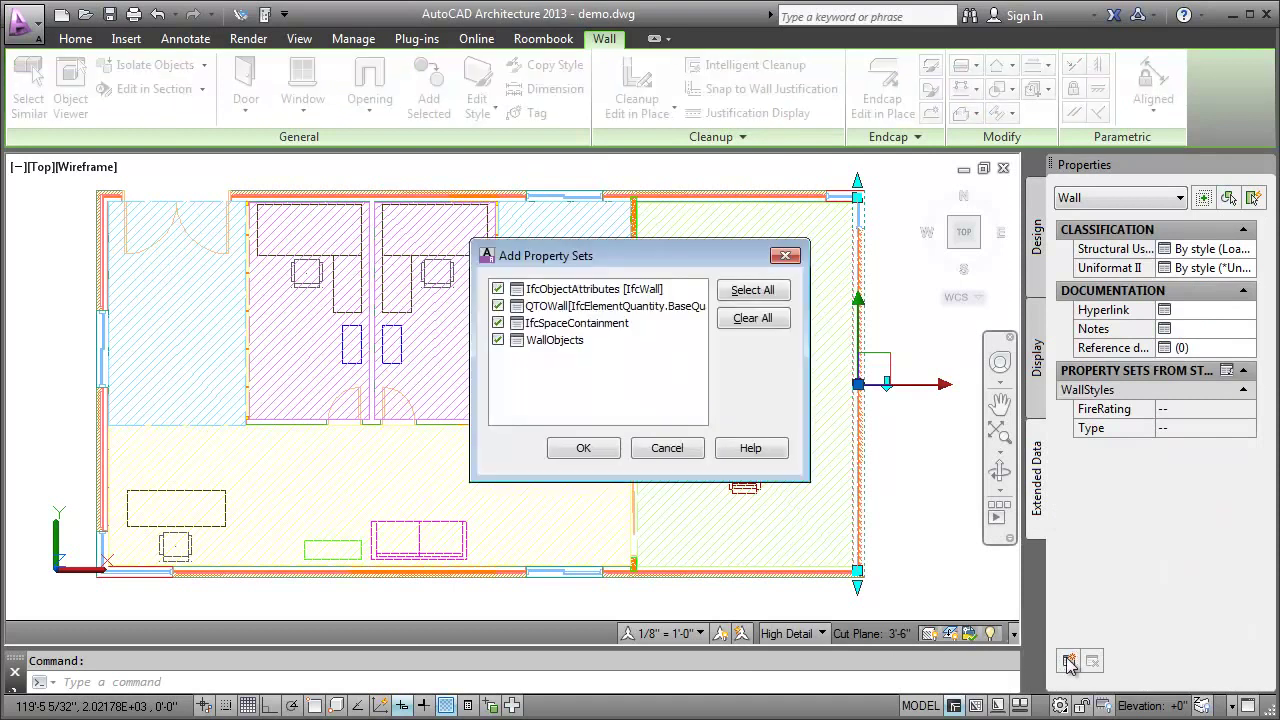
left_click(498, 323)
left_click(498, 340)
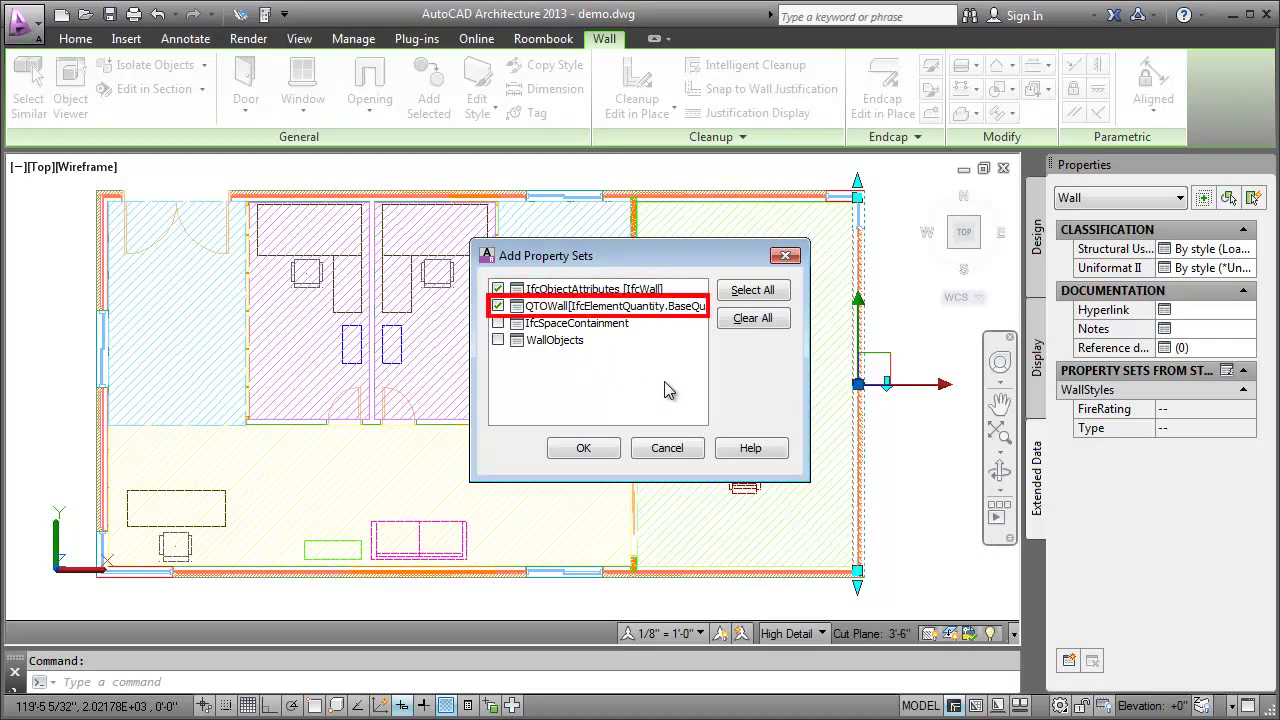
left_click(584, 449)
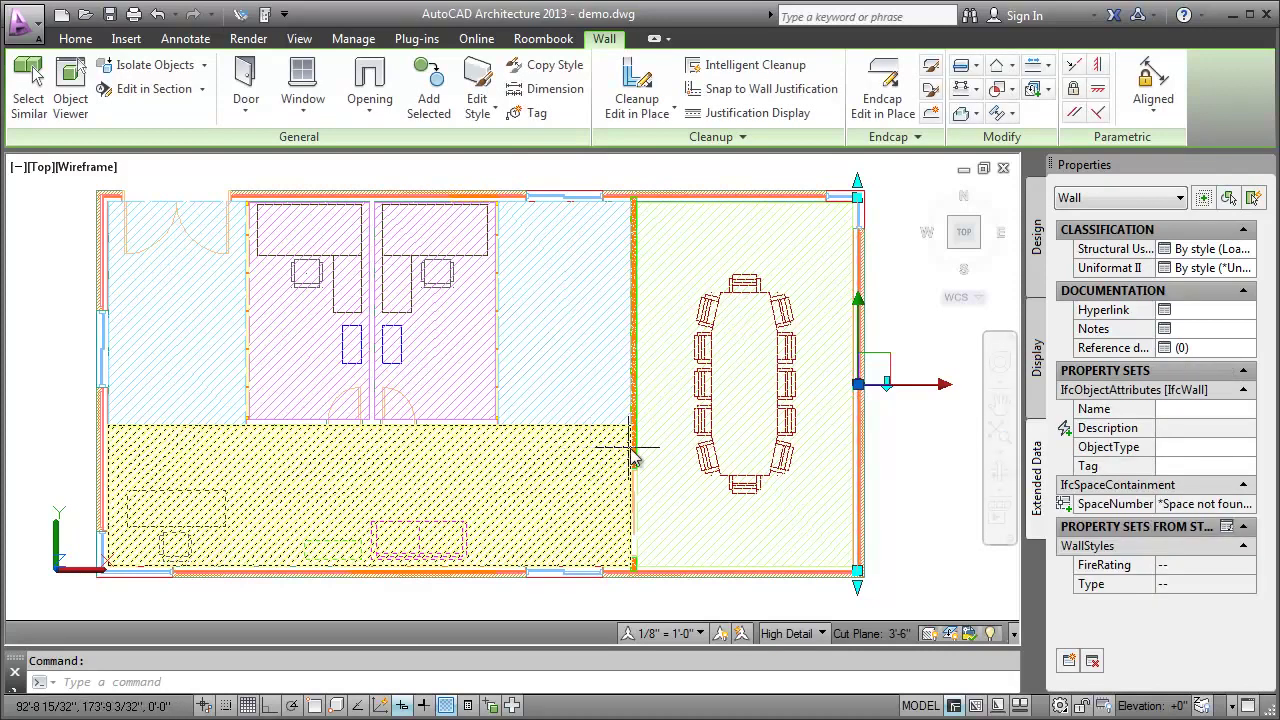
- Attach the SpaceObjects property set to the conference room space
key("Escape")
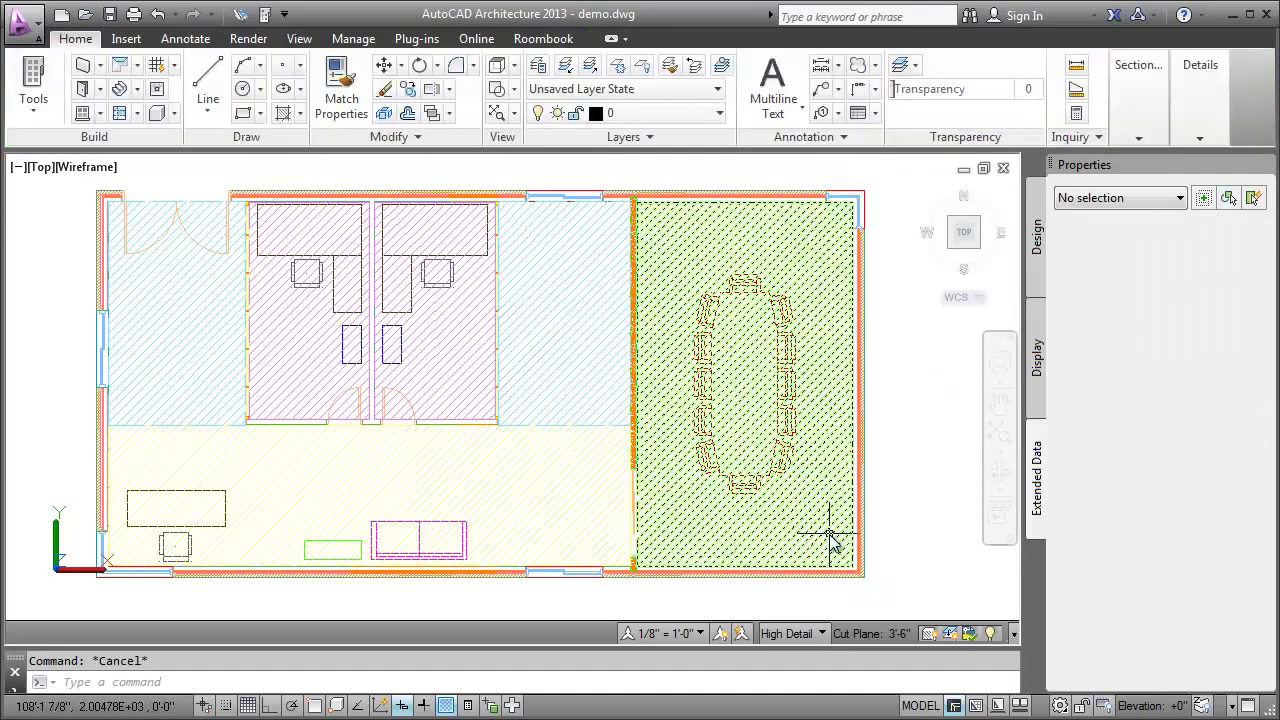
left_click(829, 530)
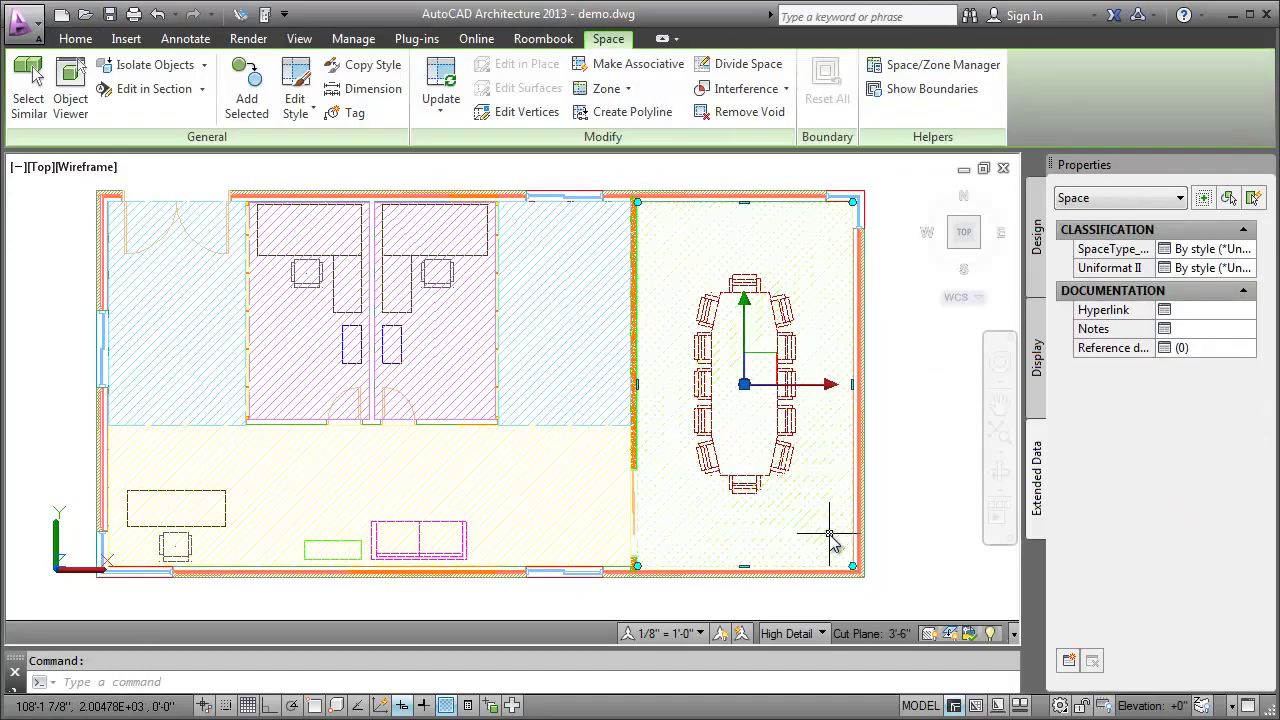
left_click(1069, 662)
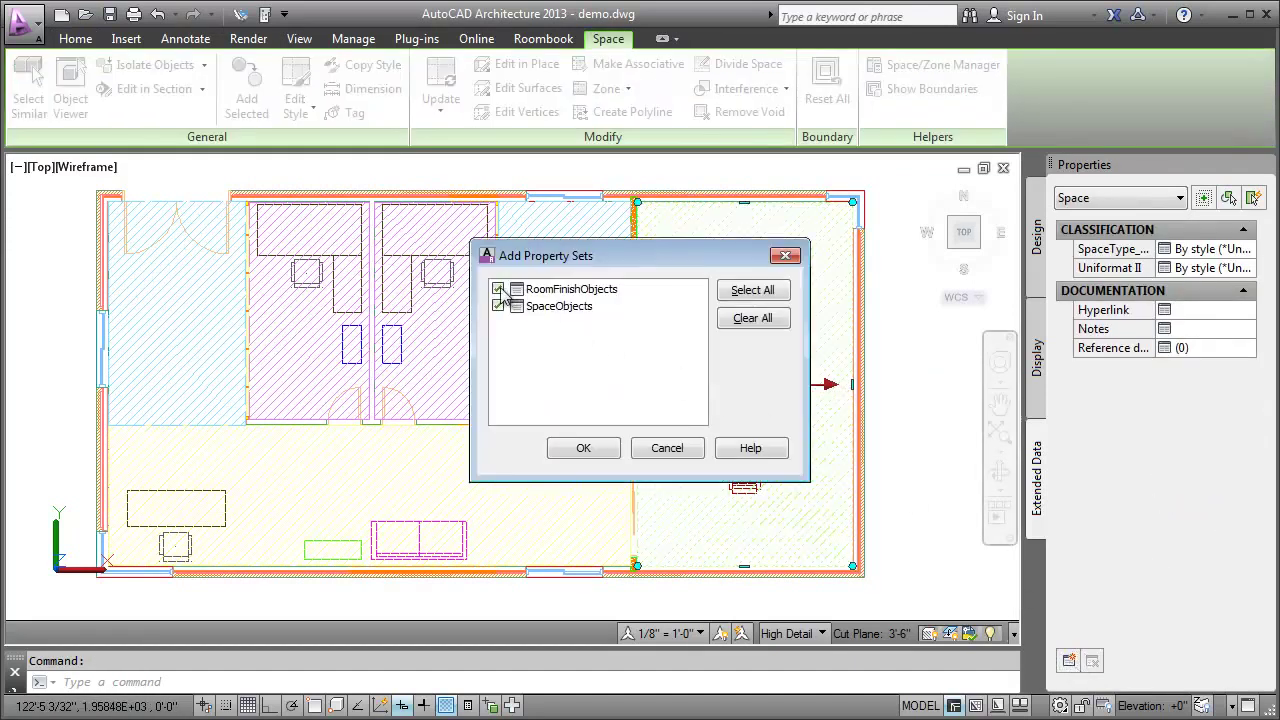
left_click(582, 449)
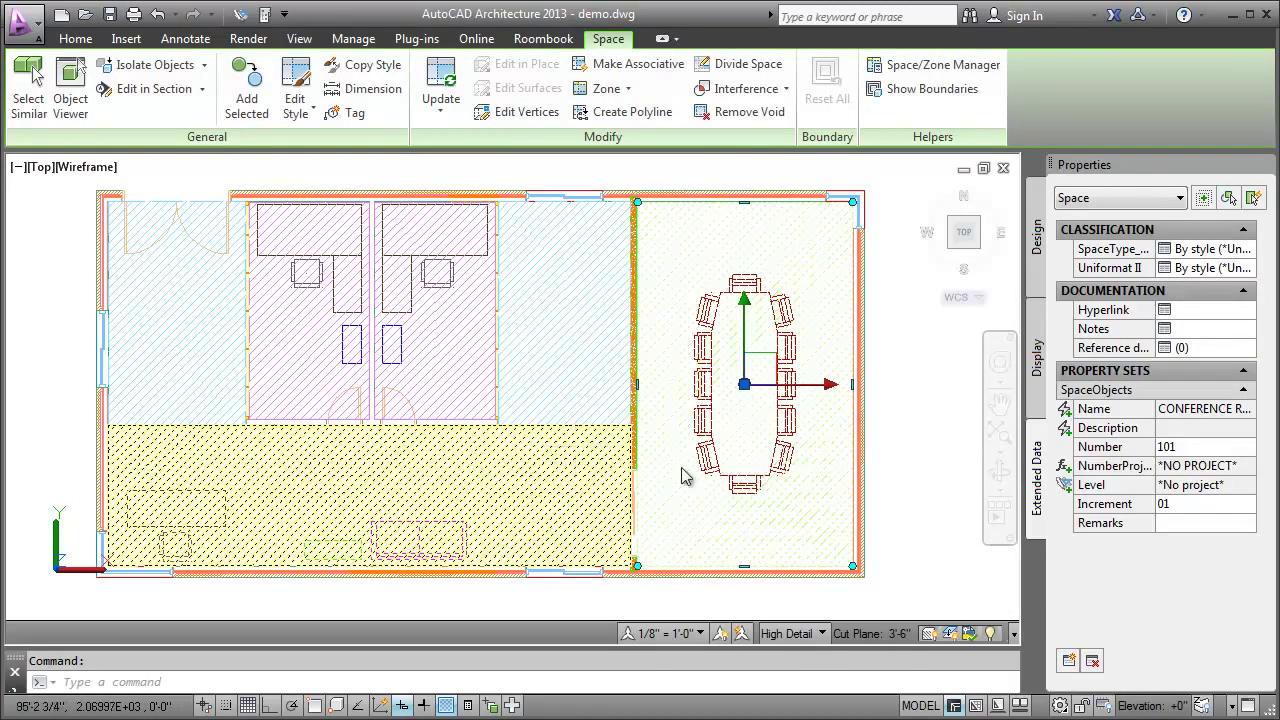
- Attach IfcSpaceContainment to the conference table so it gets SpaceNumber 101
key("Escape")
left_click(790, 418)
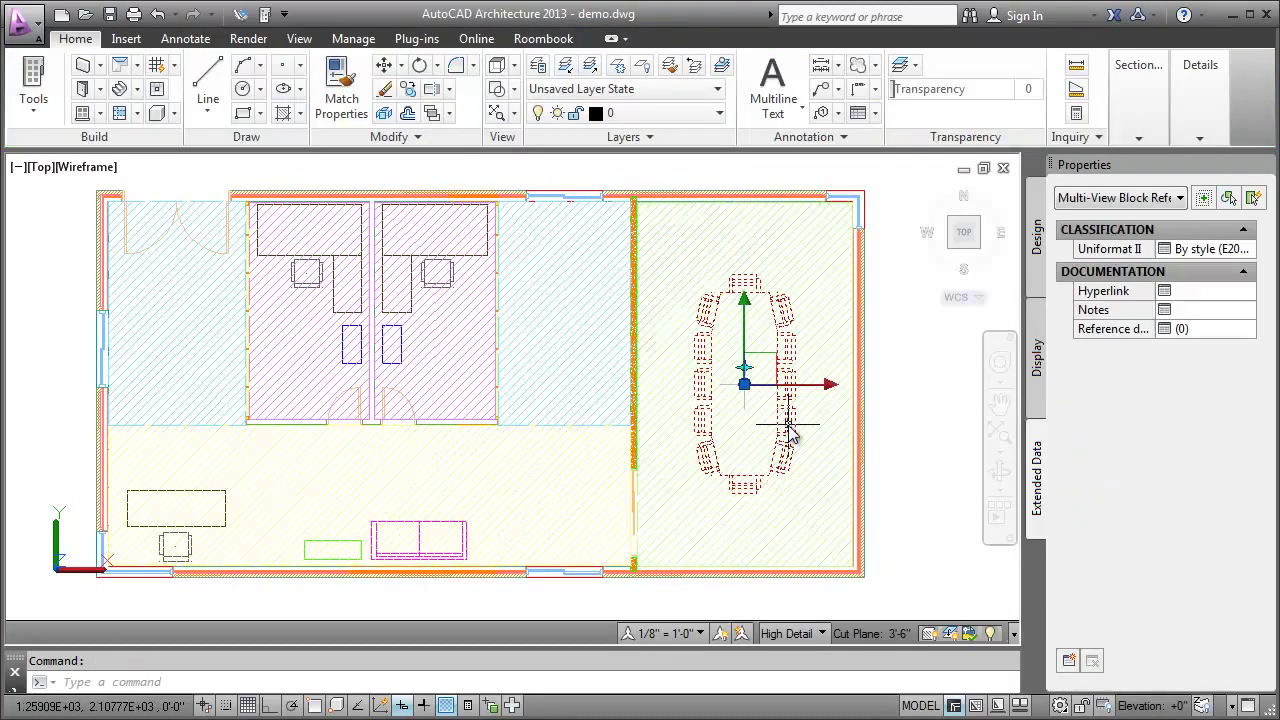
left_click(1069, 660)
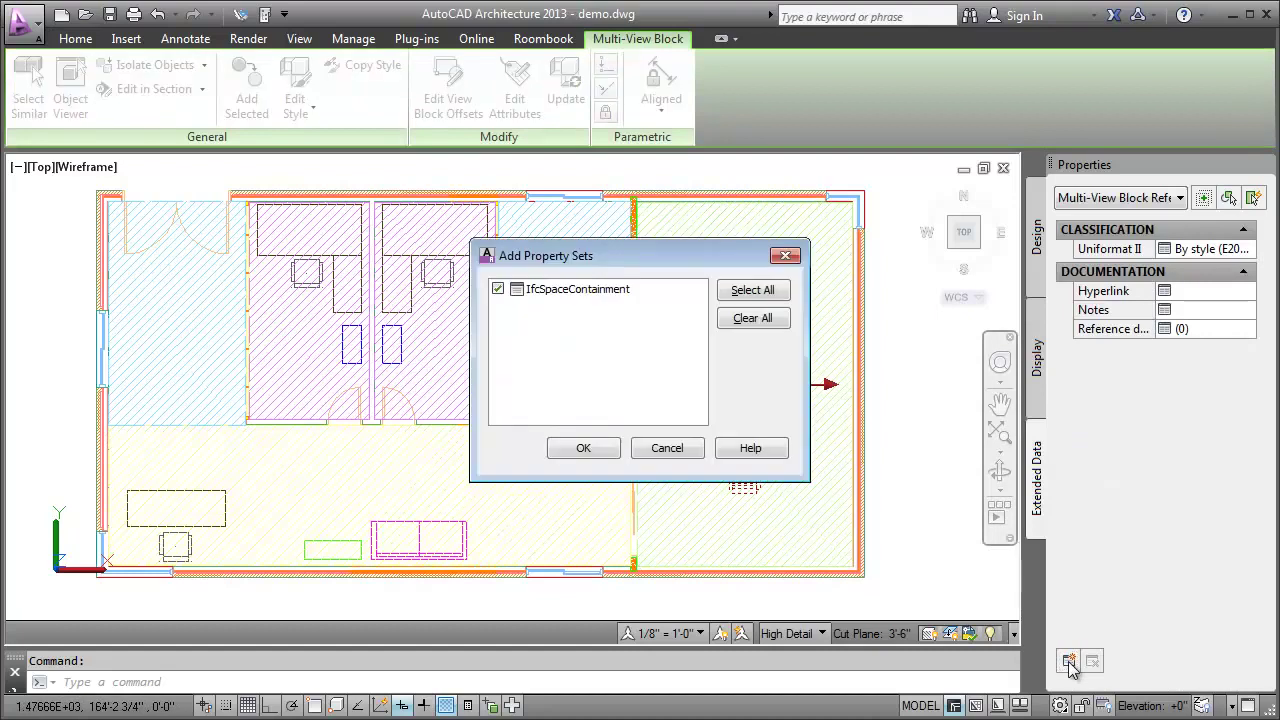
left_click(584, 448)
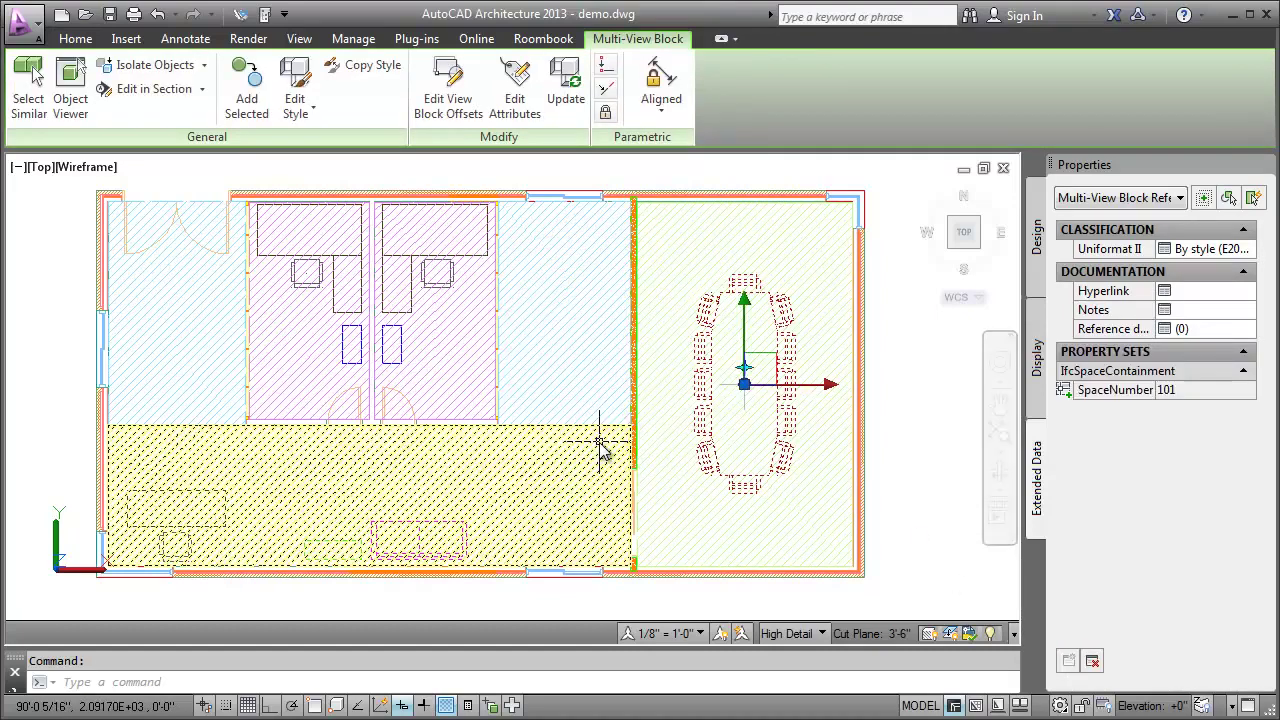
key("Escape")
left_click(758, 400)
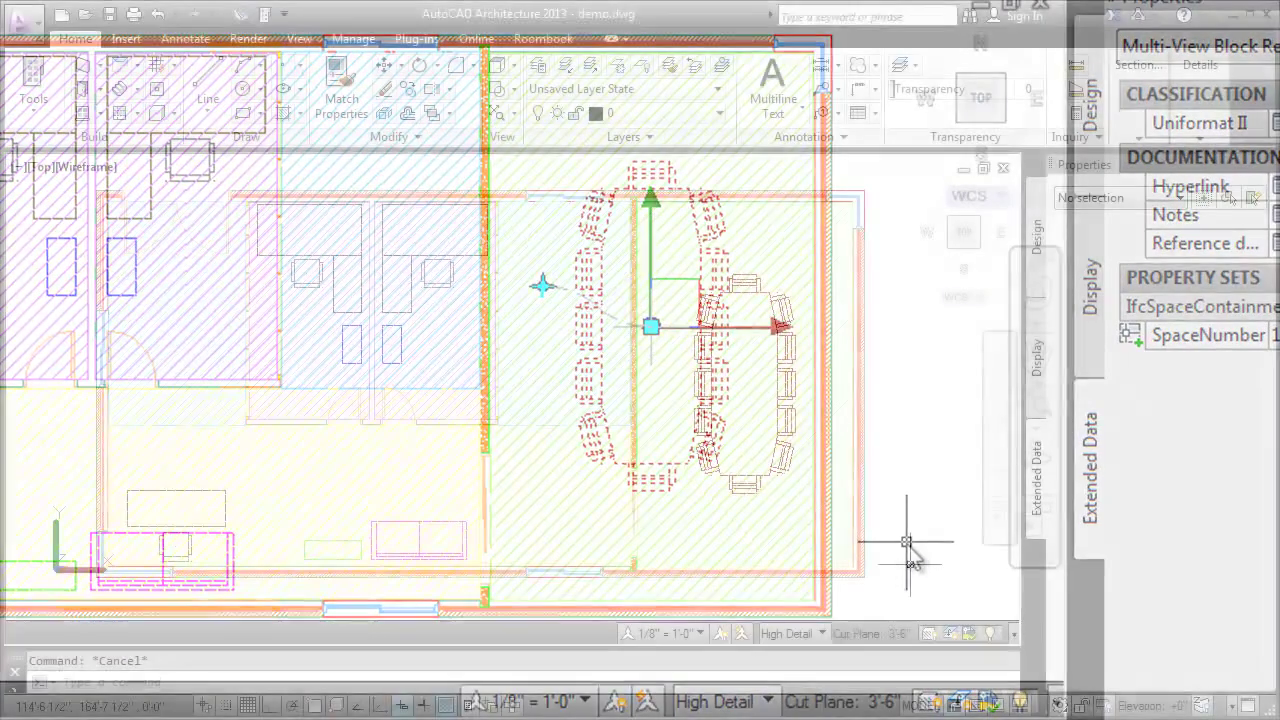
- Set the right-hand top office's SpaceType classification to Office Area
key("Escape")
left_click(487, 367)
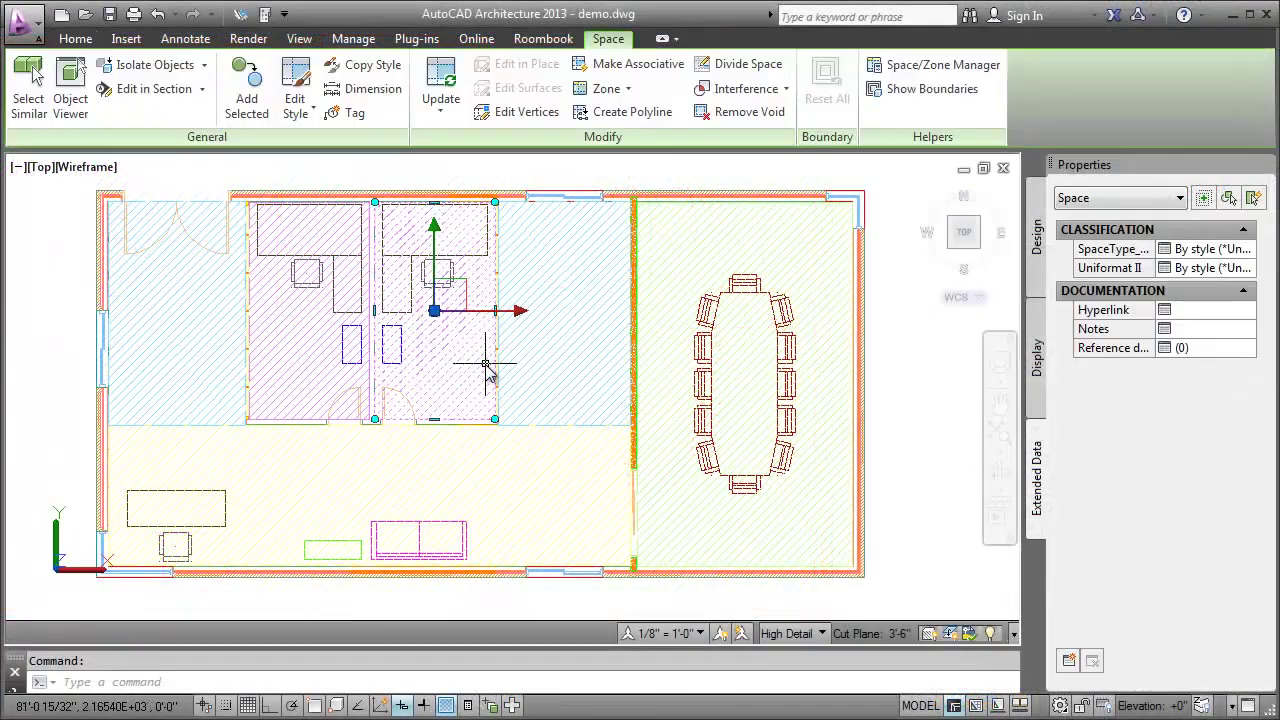
left_click(1208, 256)
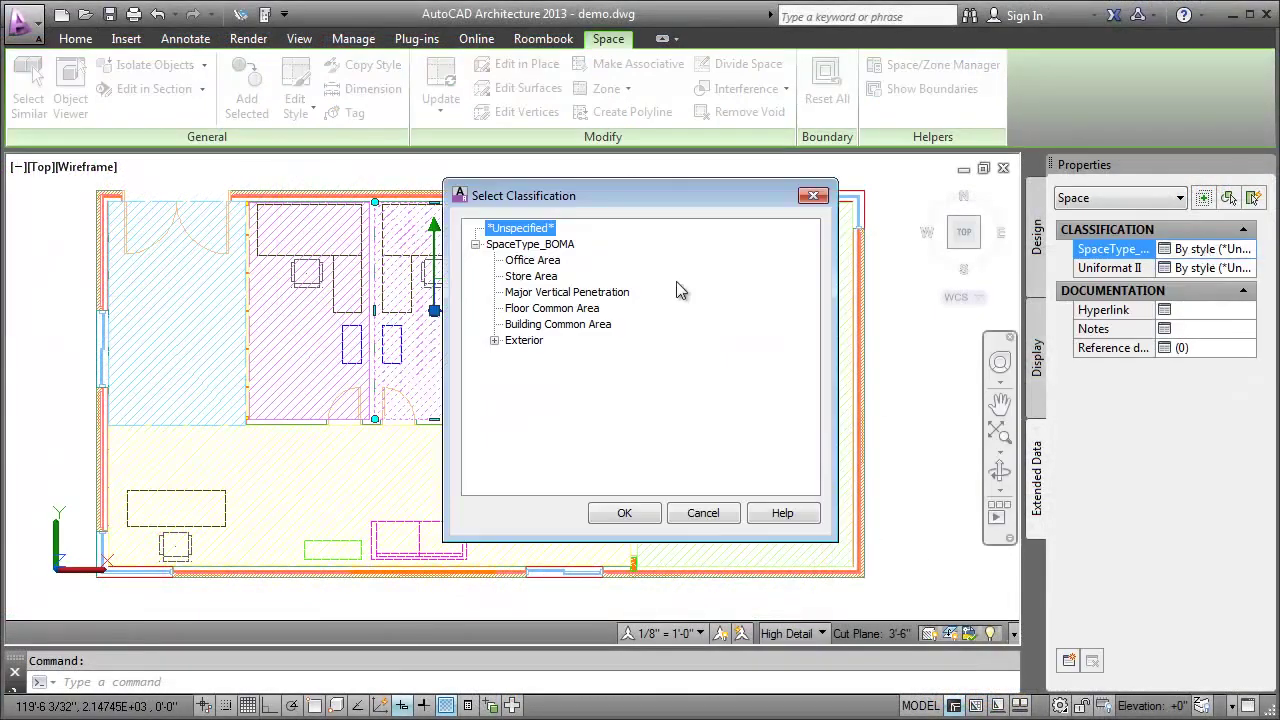
left_click(520, 262)
left_click(622, 514)
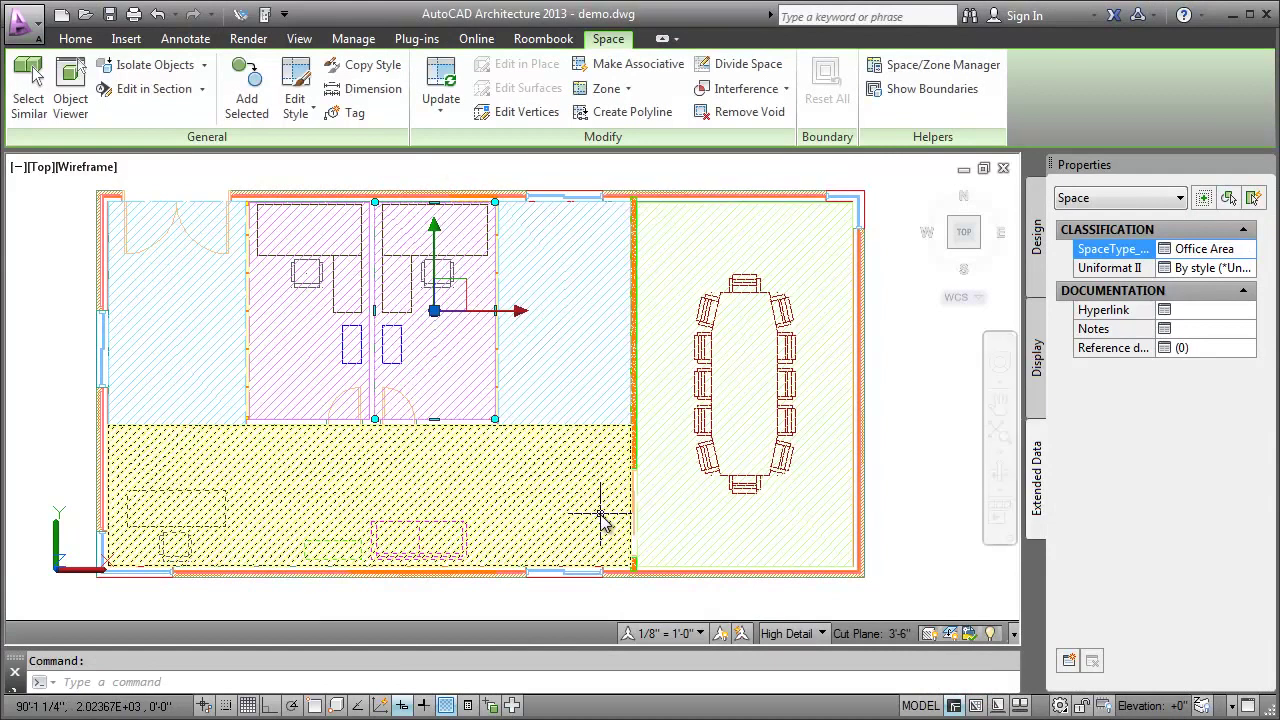
- Start exporting the drawing to IFC as demo.ifc from the application menu
left_click(20, 22)
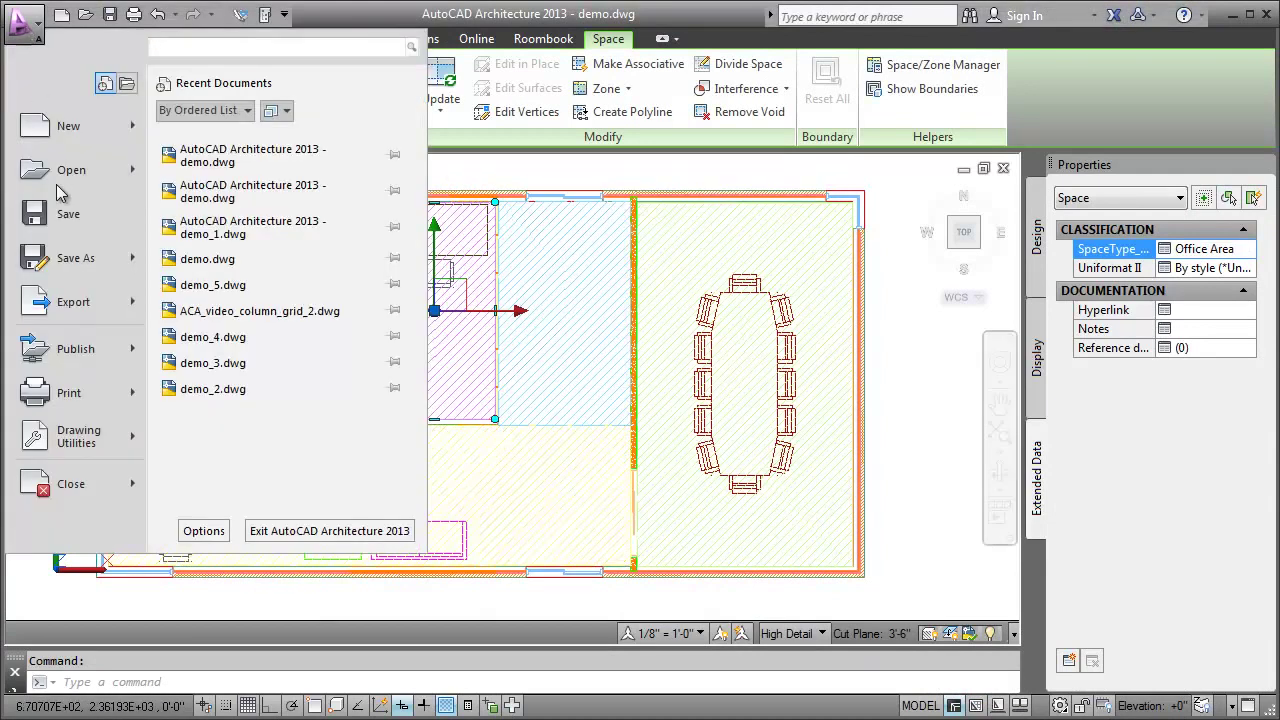
mouse_move(140, 325)
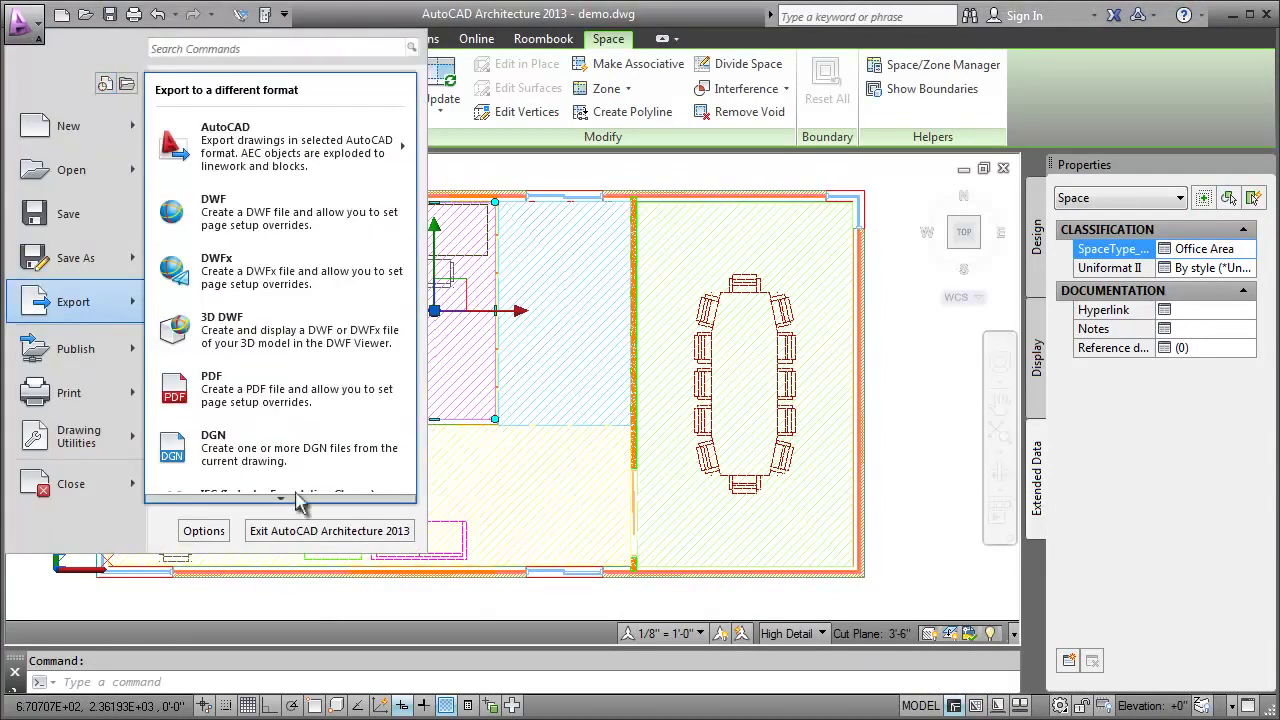
scroll(298, 500, "down", 3)
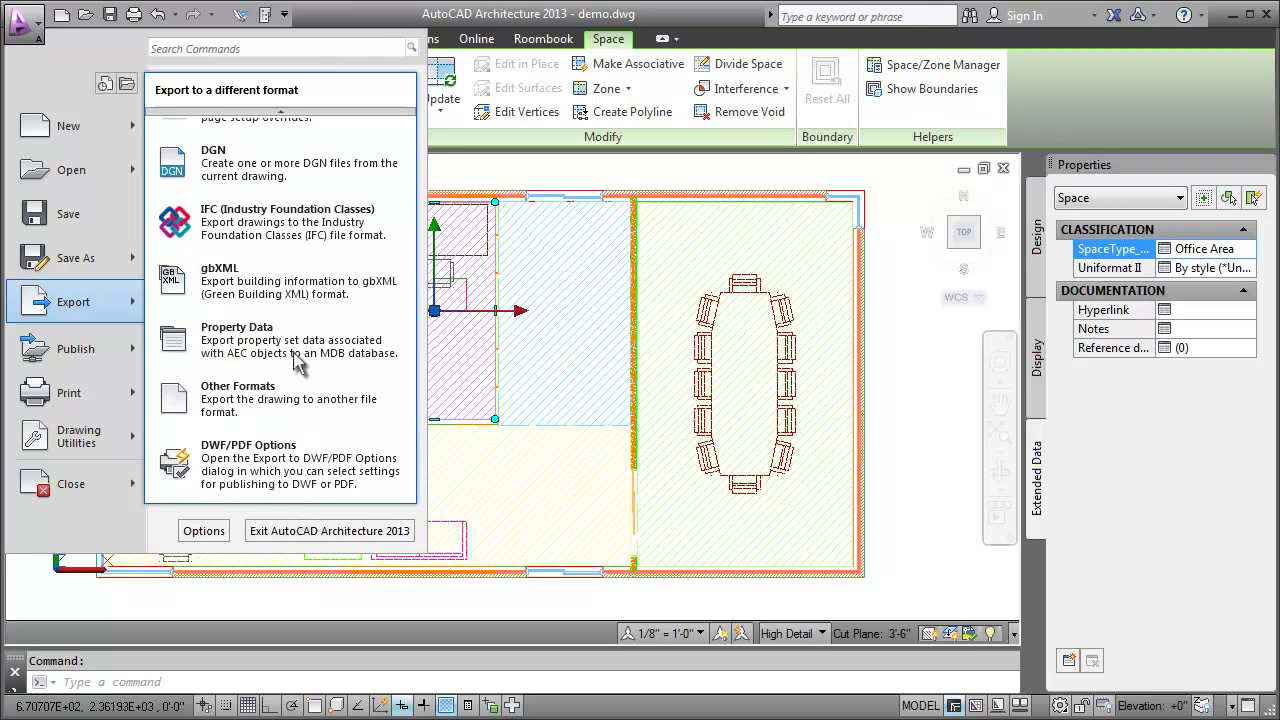
left_click(305, 228)
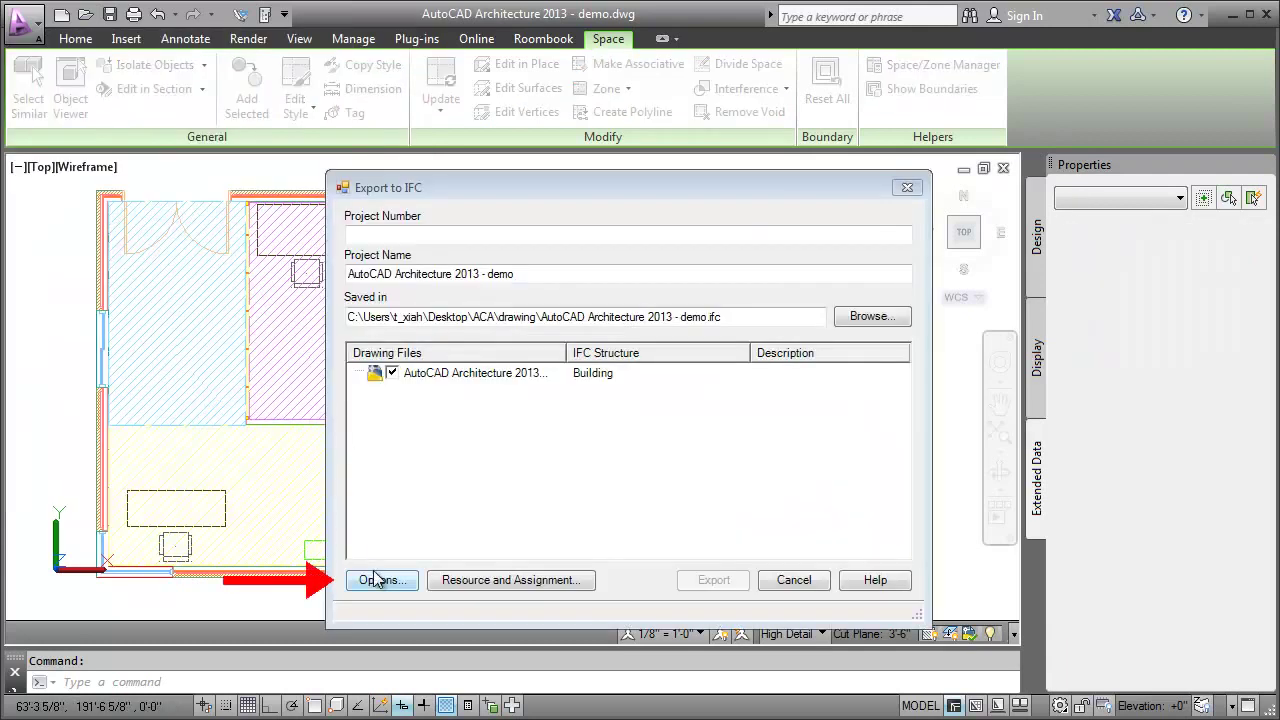
- In the IFC export options, add Quantity Add On and Space Boundary Add On
left_click(378, 580)
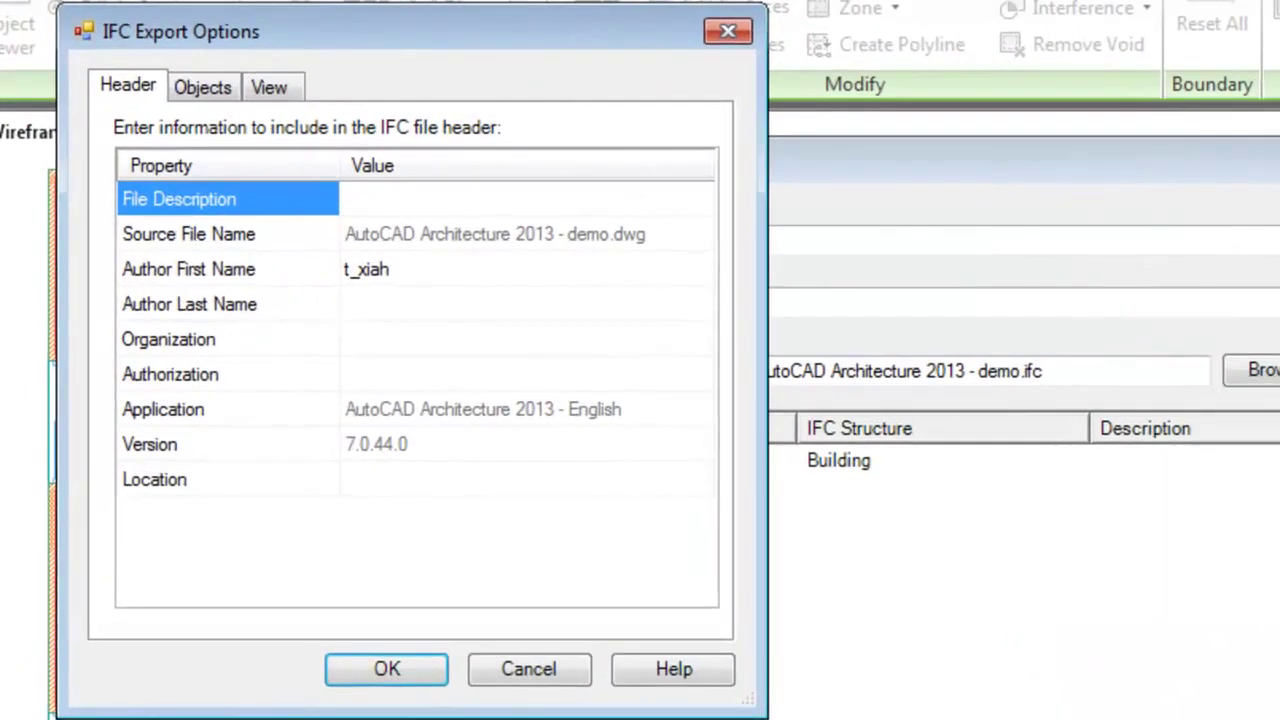
left_click(267, 90)
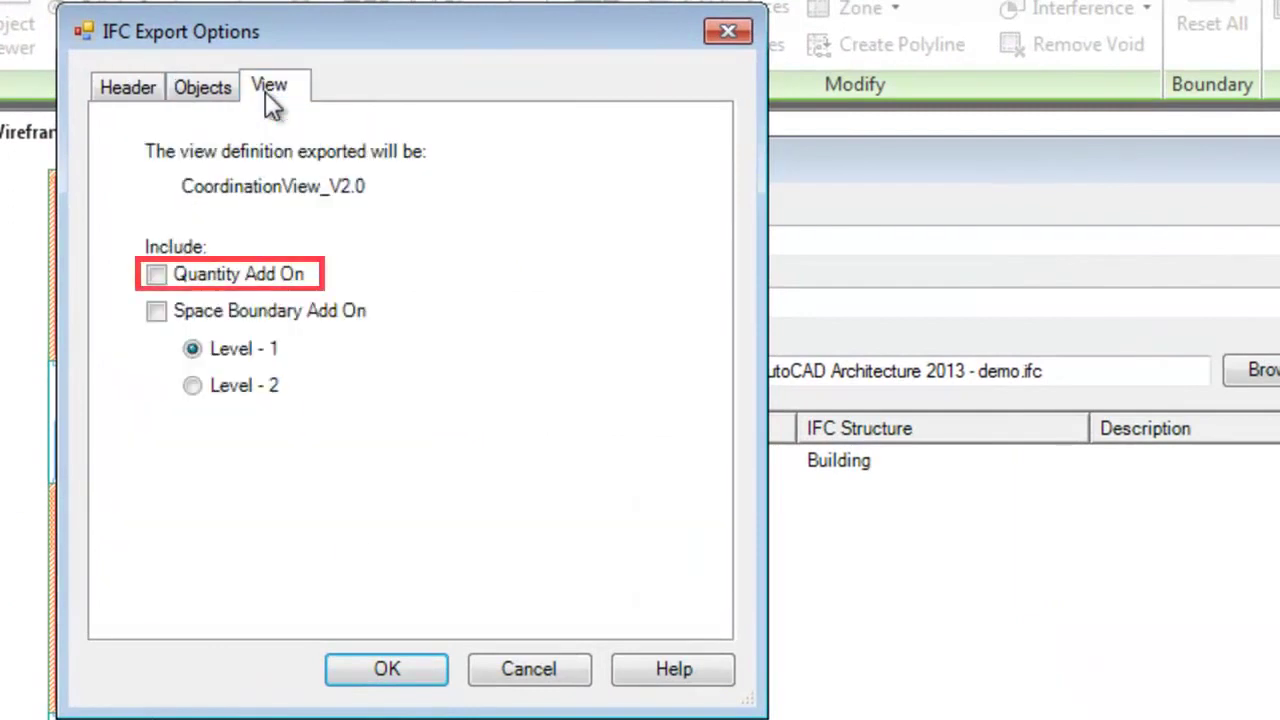
left_click(183, 289)
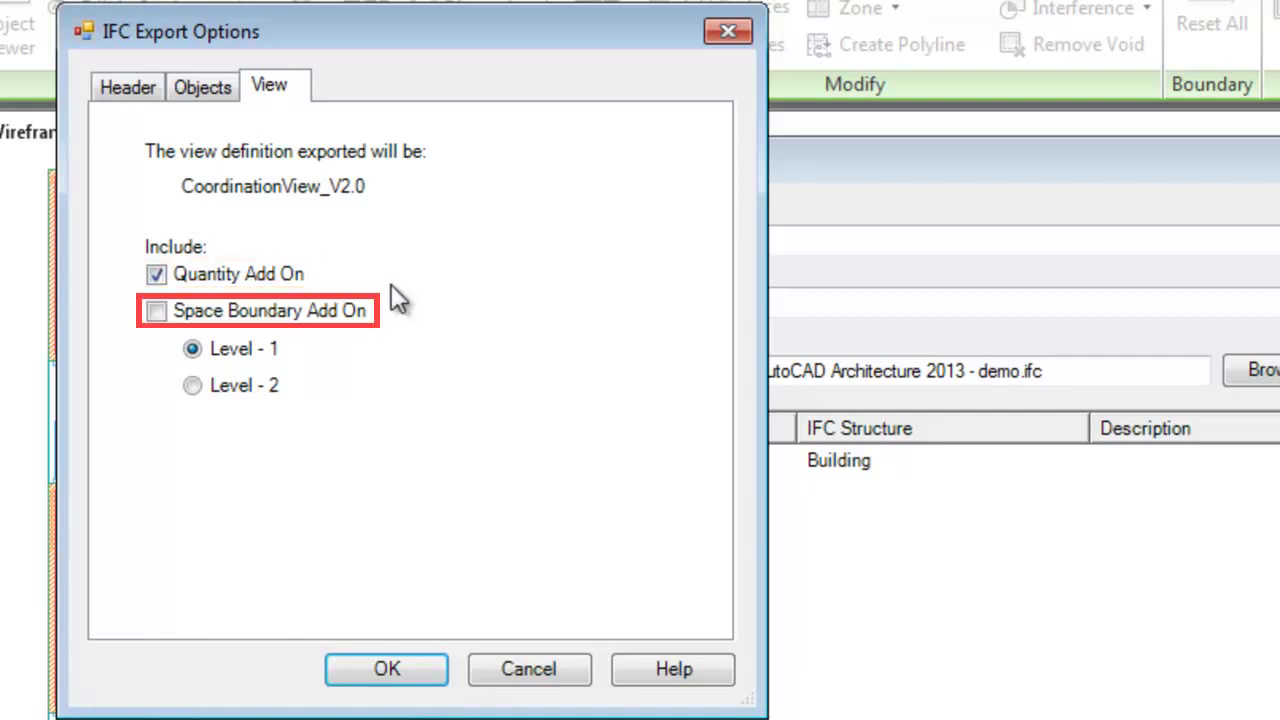
left_click(252, 314)
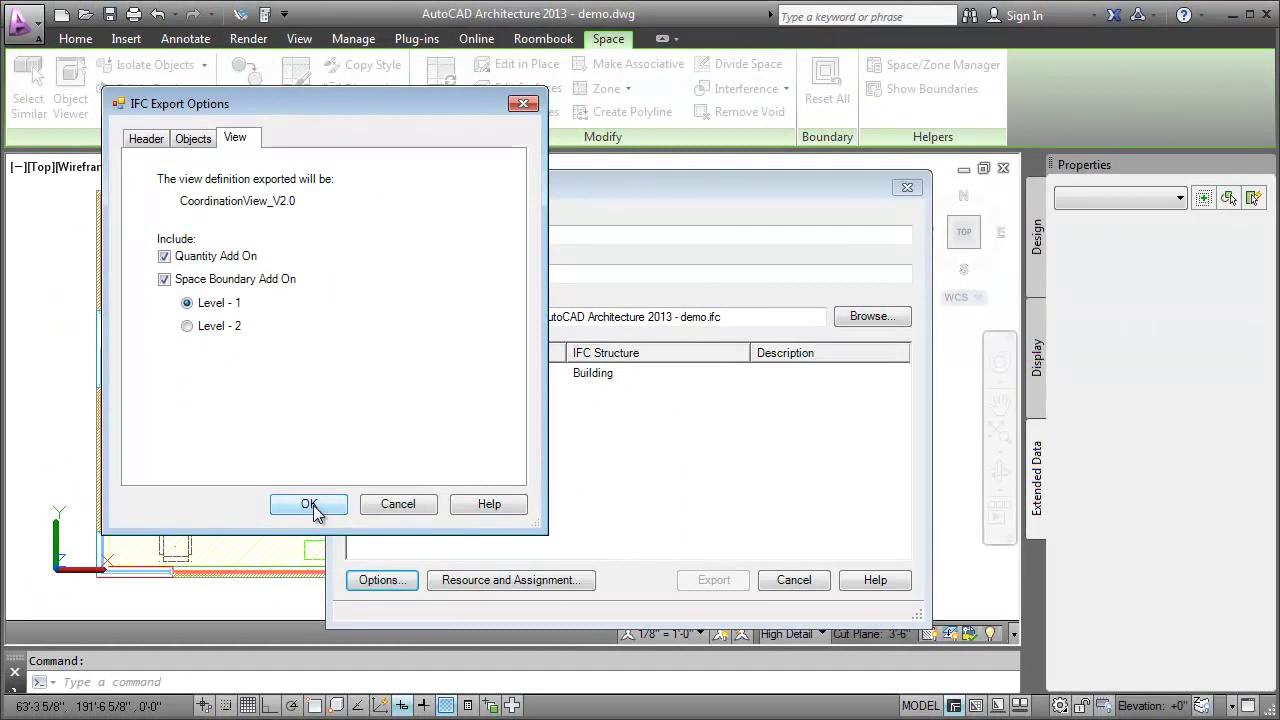
- Accept the IFC export options with project number 0001
left_click(313, 506)
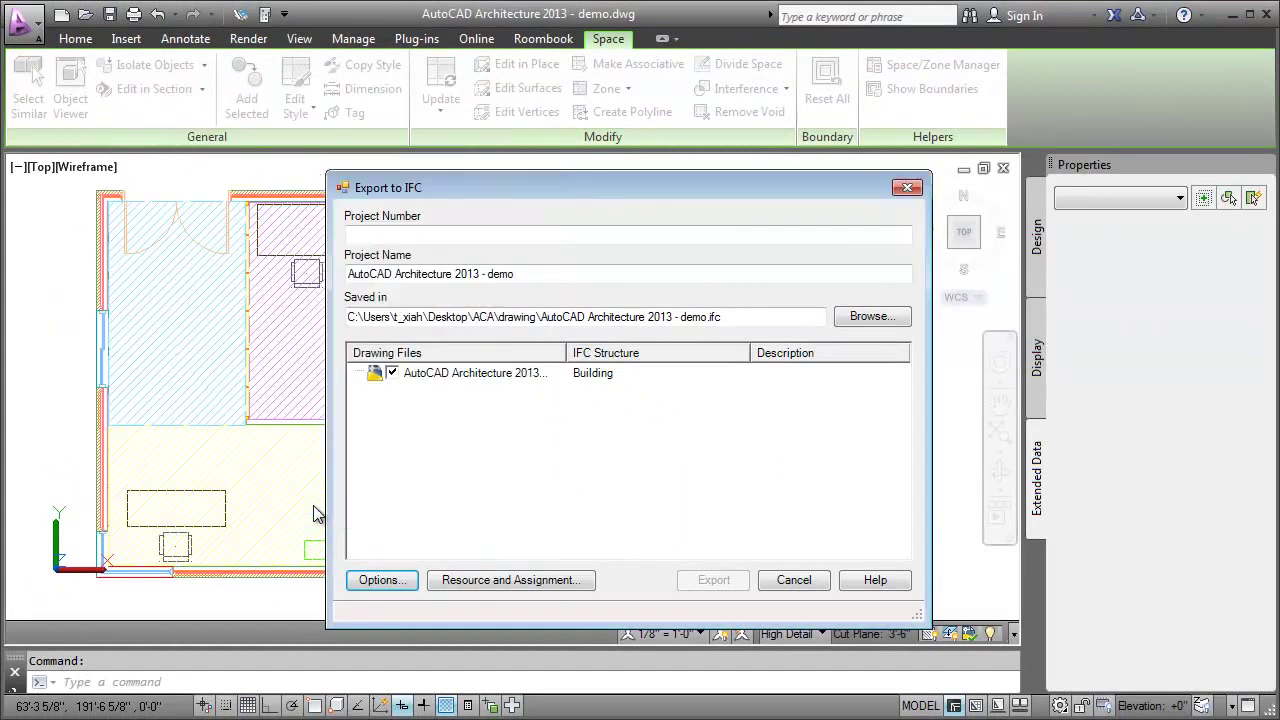
left_click(379, 236)
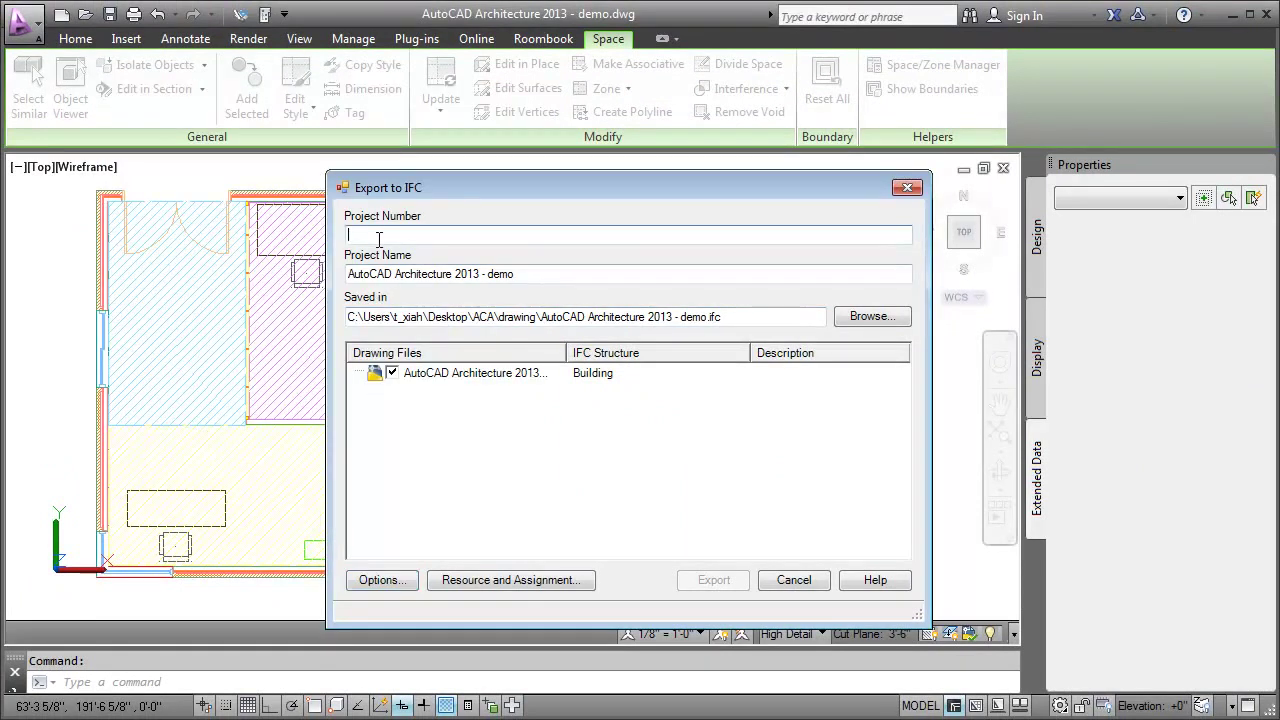
type("0001")
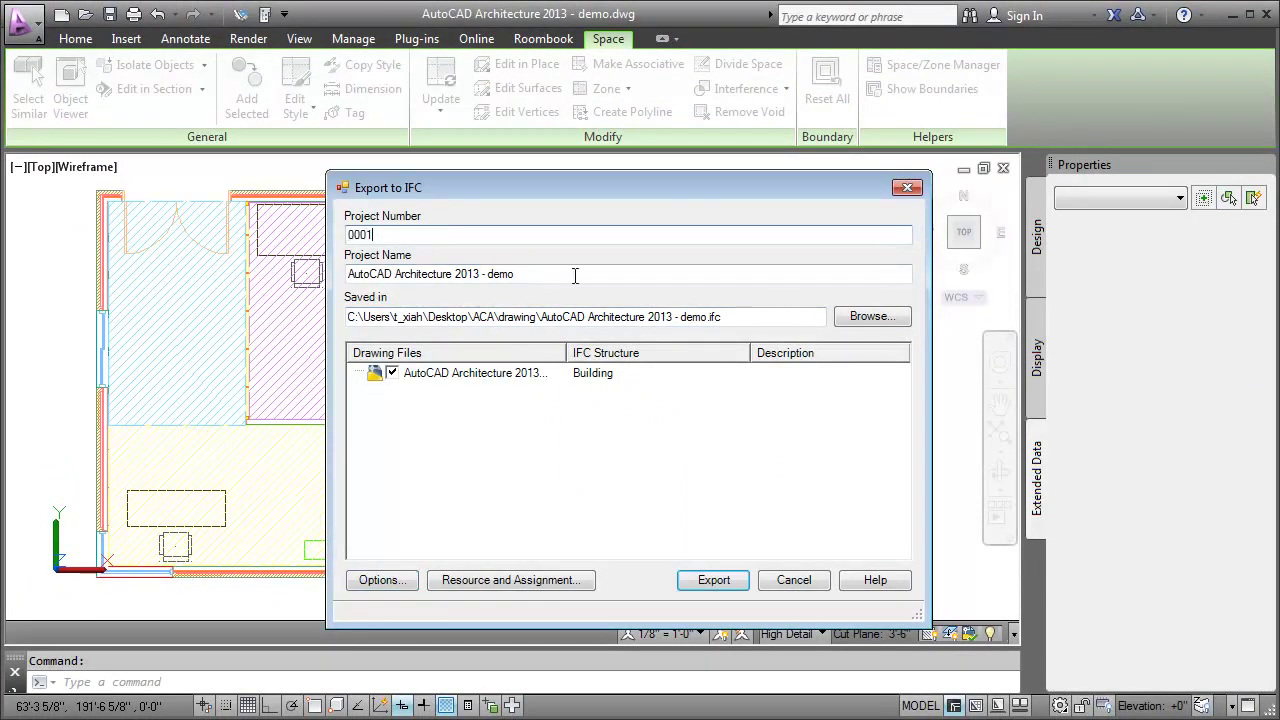
- Export the model as the IFCZIP file 'AutoCAD Architecture 2013 - demo.ifczip'
left_click(866, 316)
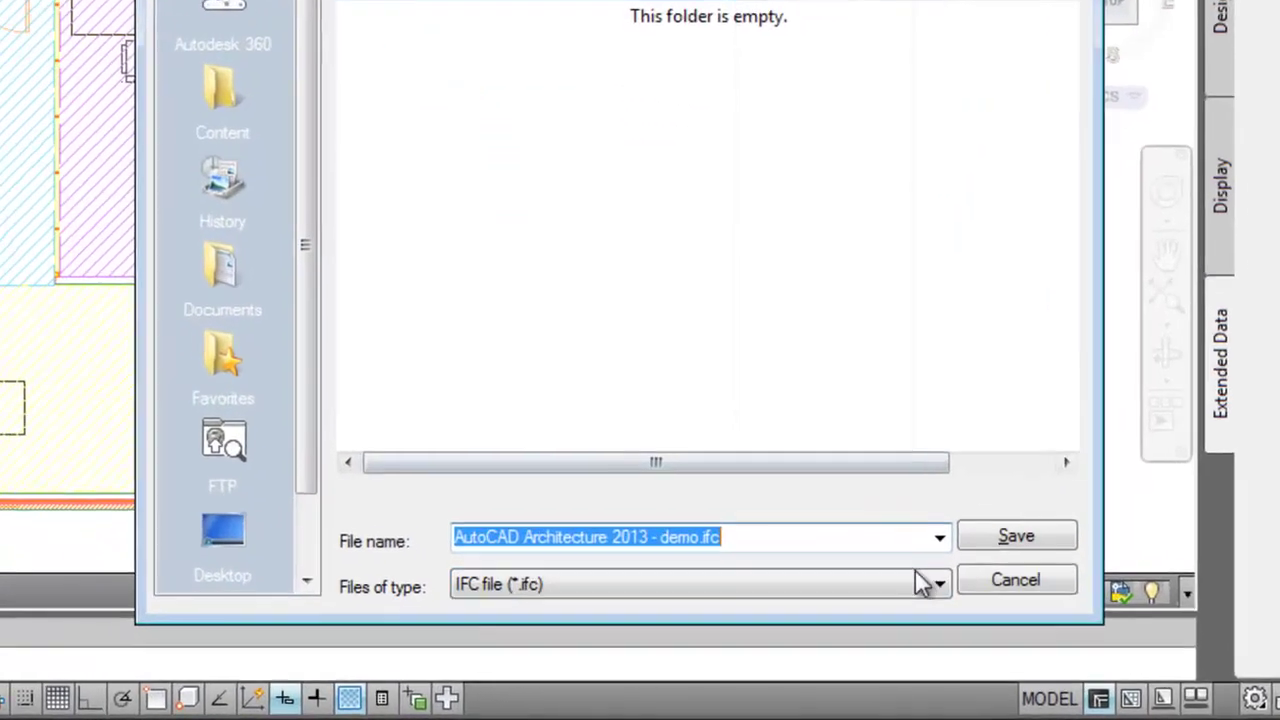
left_click(840, 630)
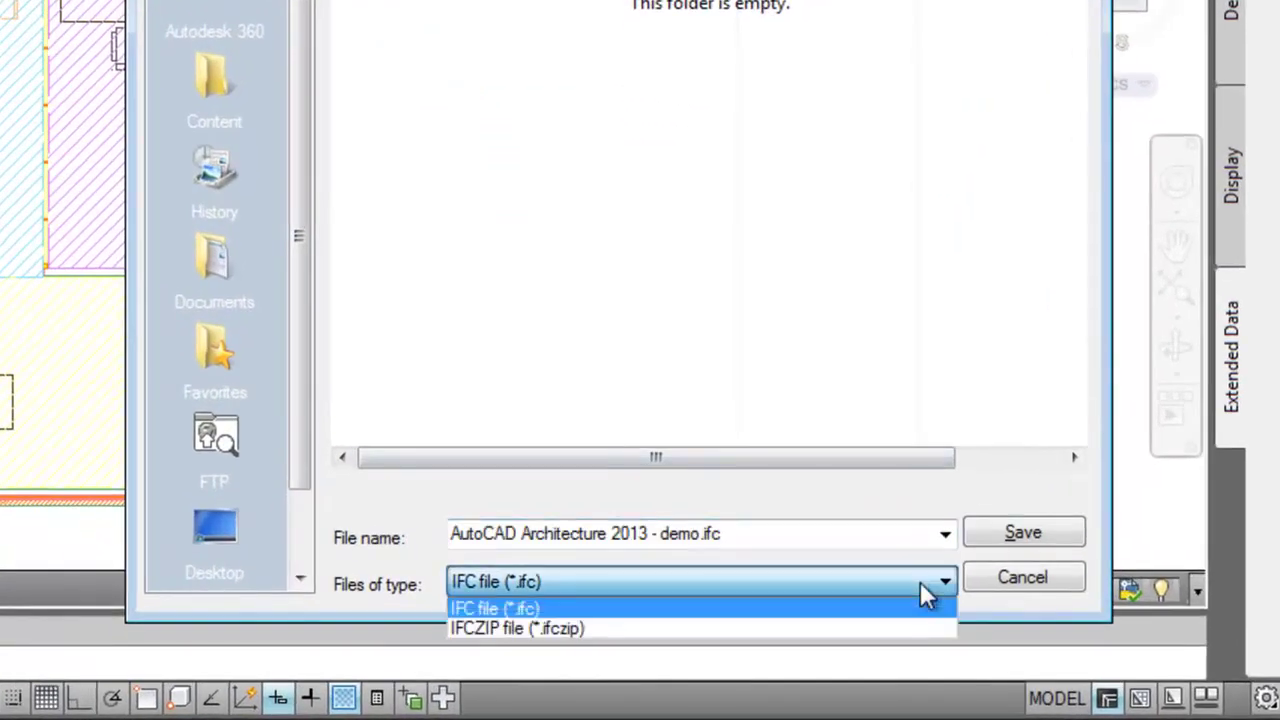
left_click(884, 628)
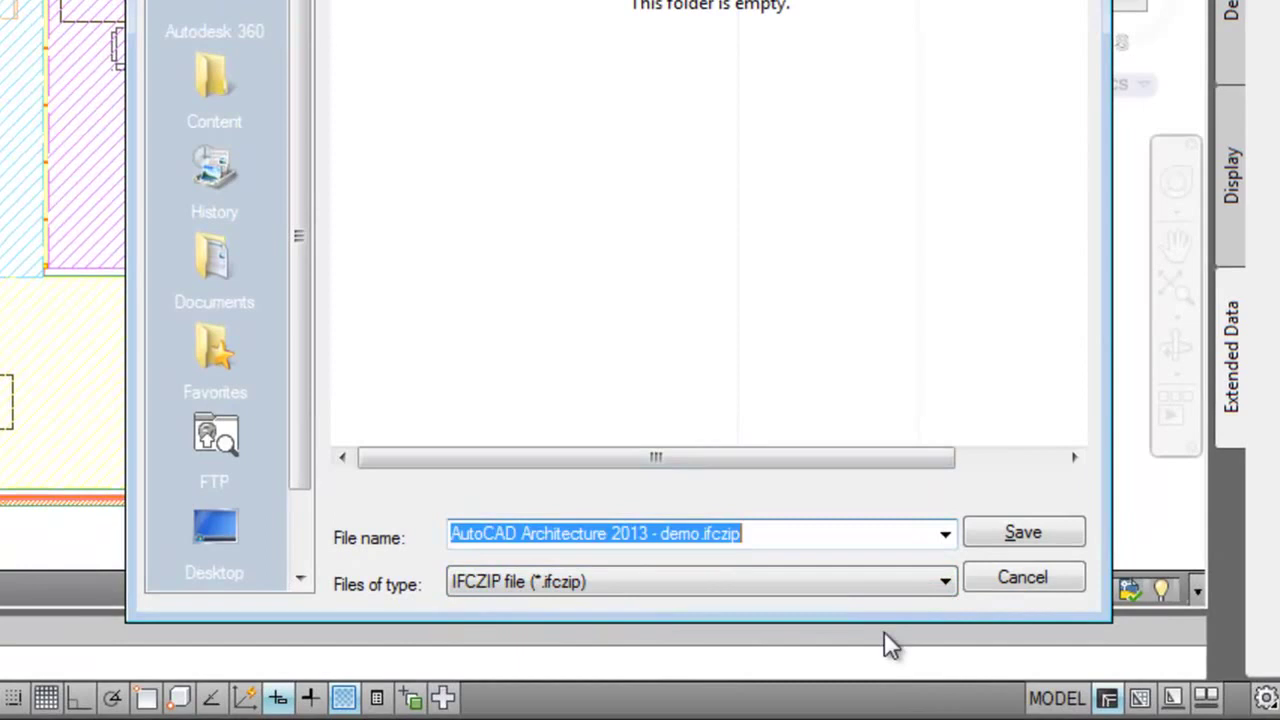
left_click(995, 531)
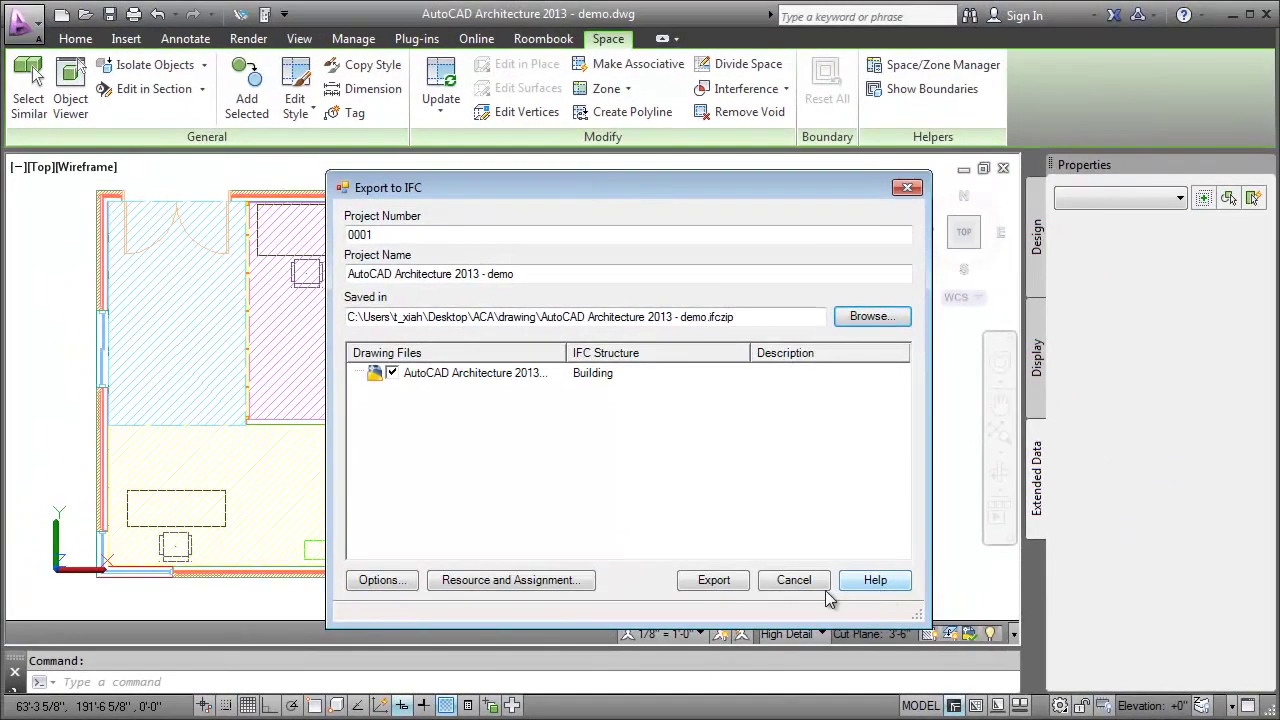
left_click(745, 512)
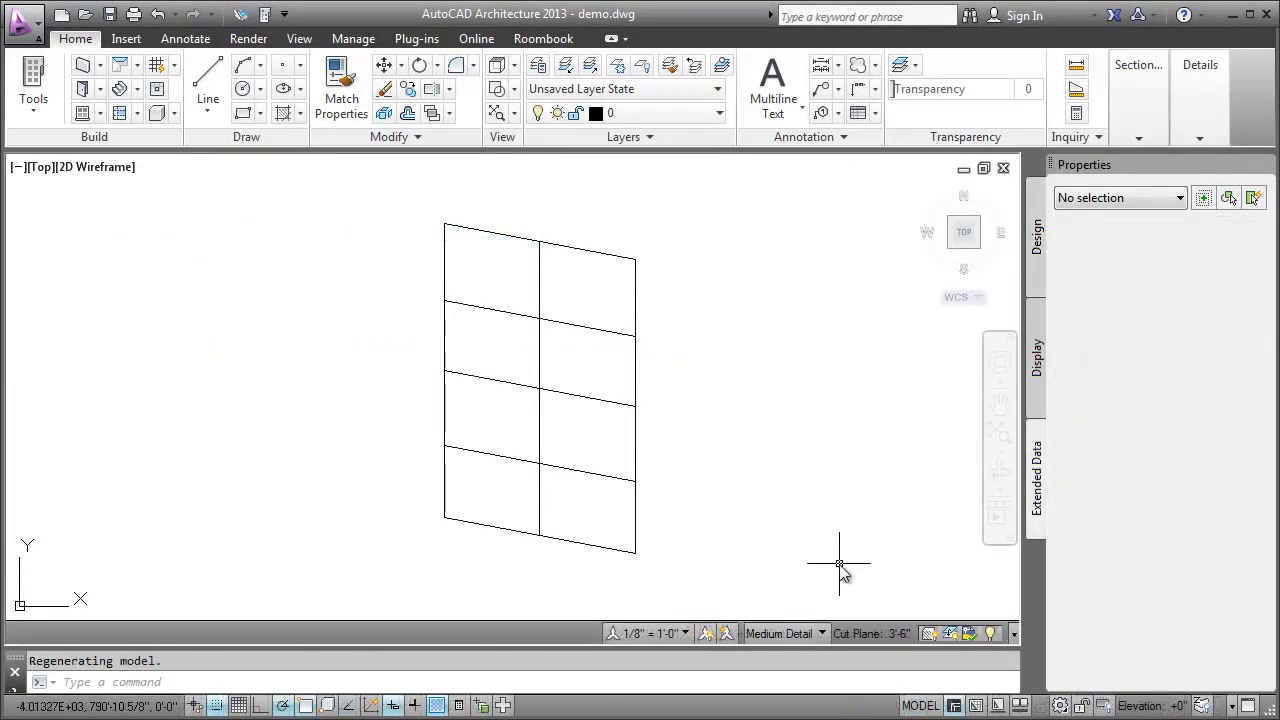
- Convert the eight skewed lines to a custom column grid with default label extension, erasing the lines
left_click(410, 196)
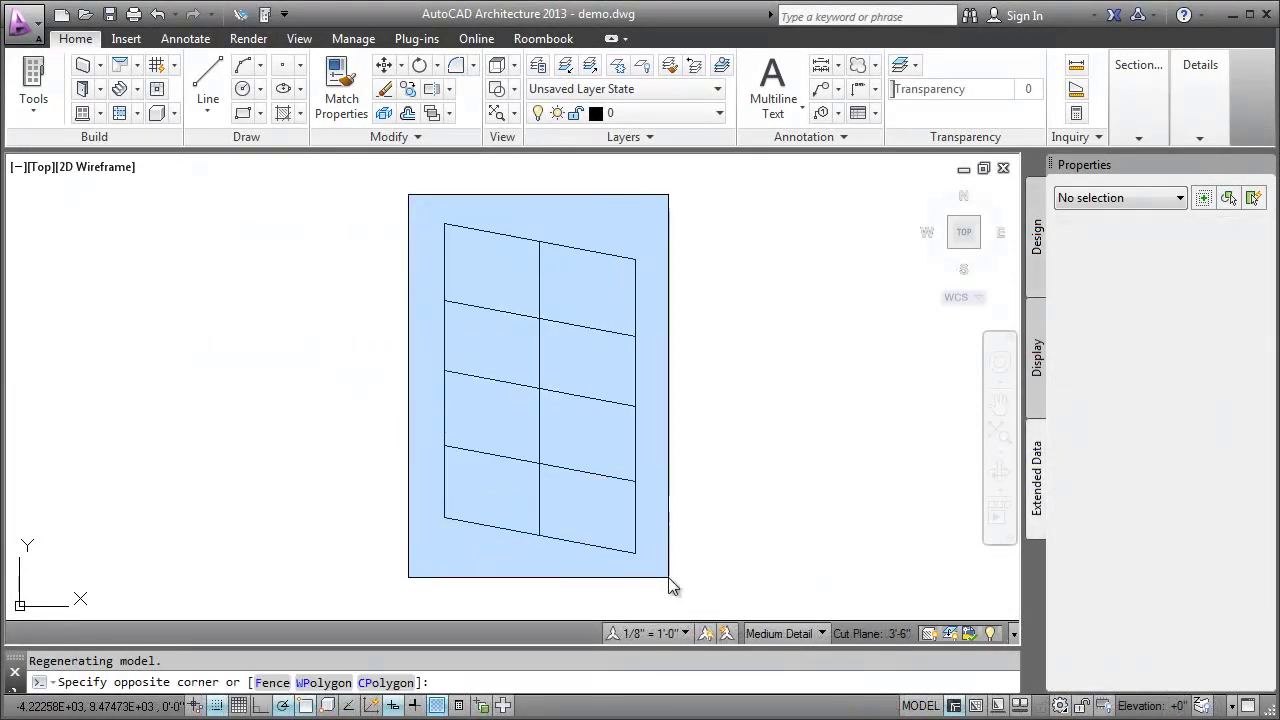
left_click(672, 587)
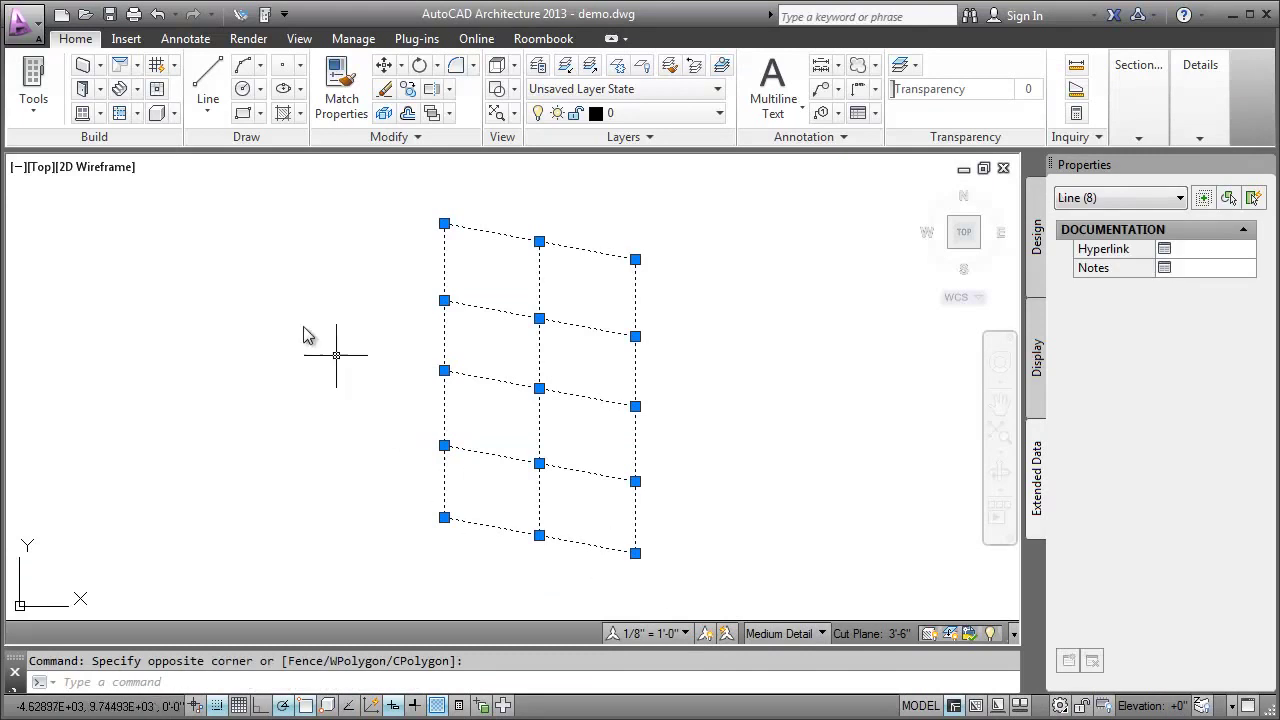
left_click(175, 66)
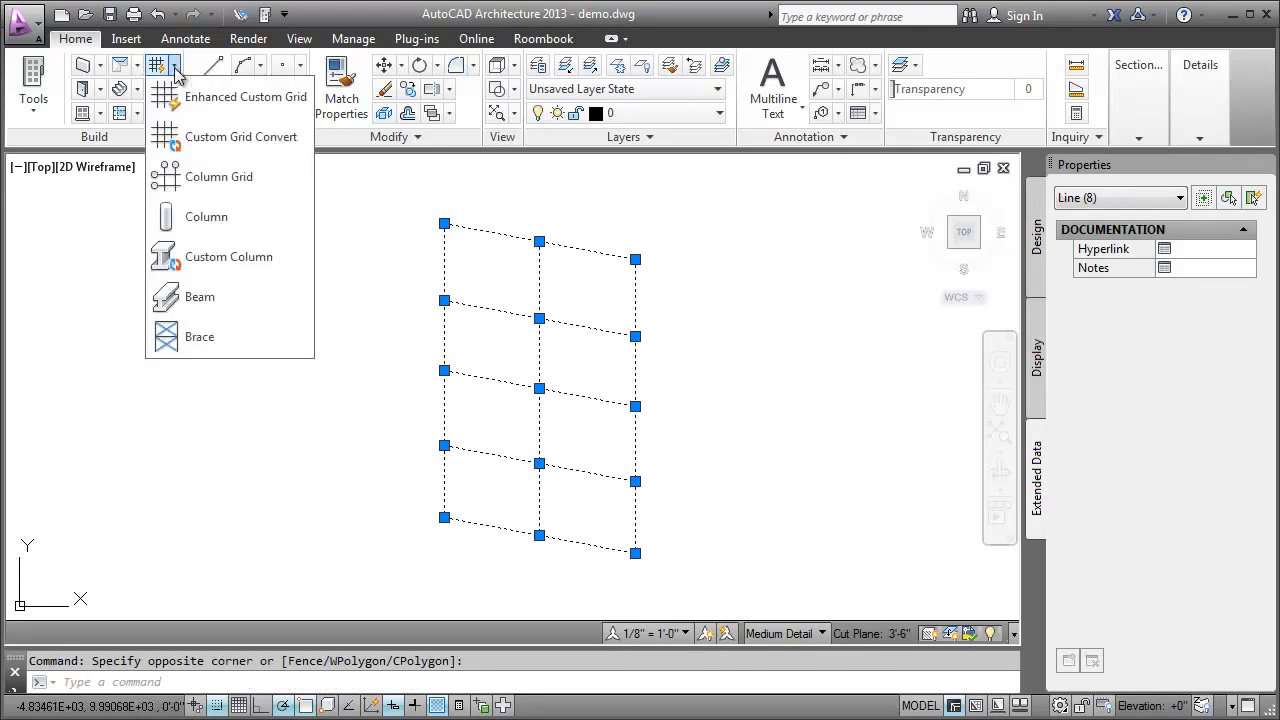
left_click(192, 137)
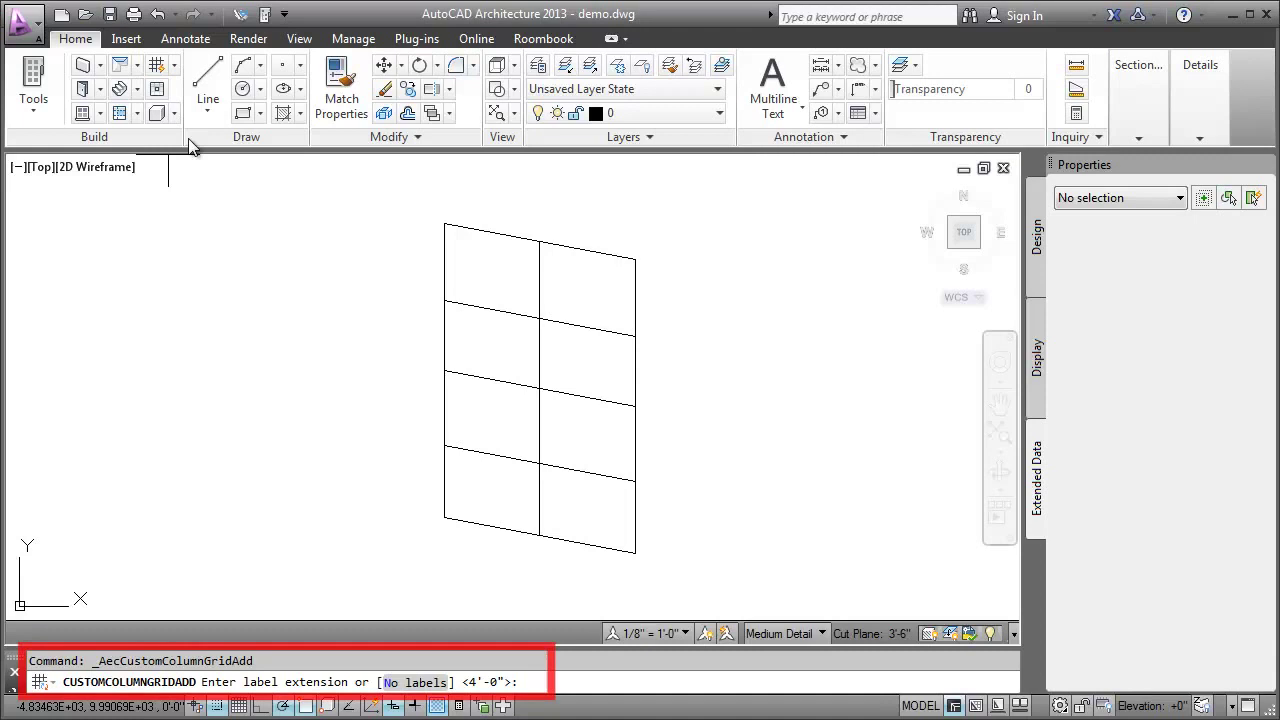
key("Return")
type("y")
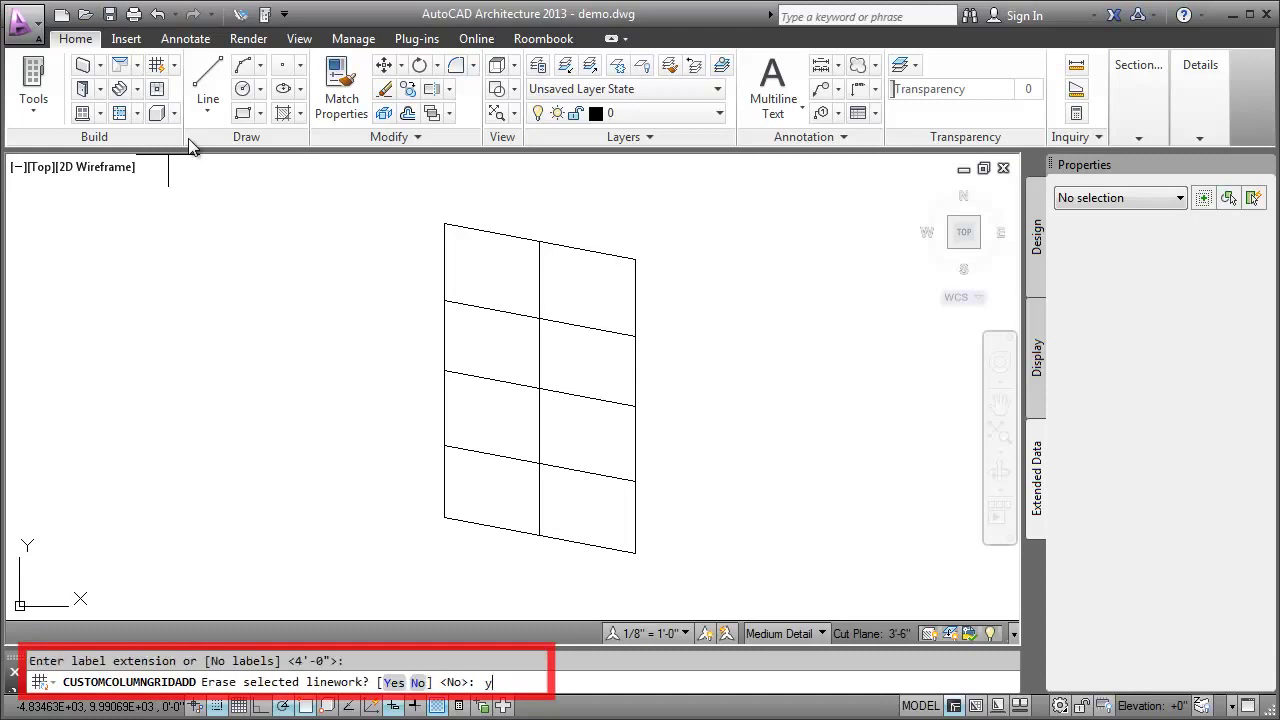
key("Return")
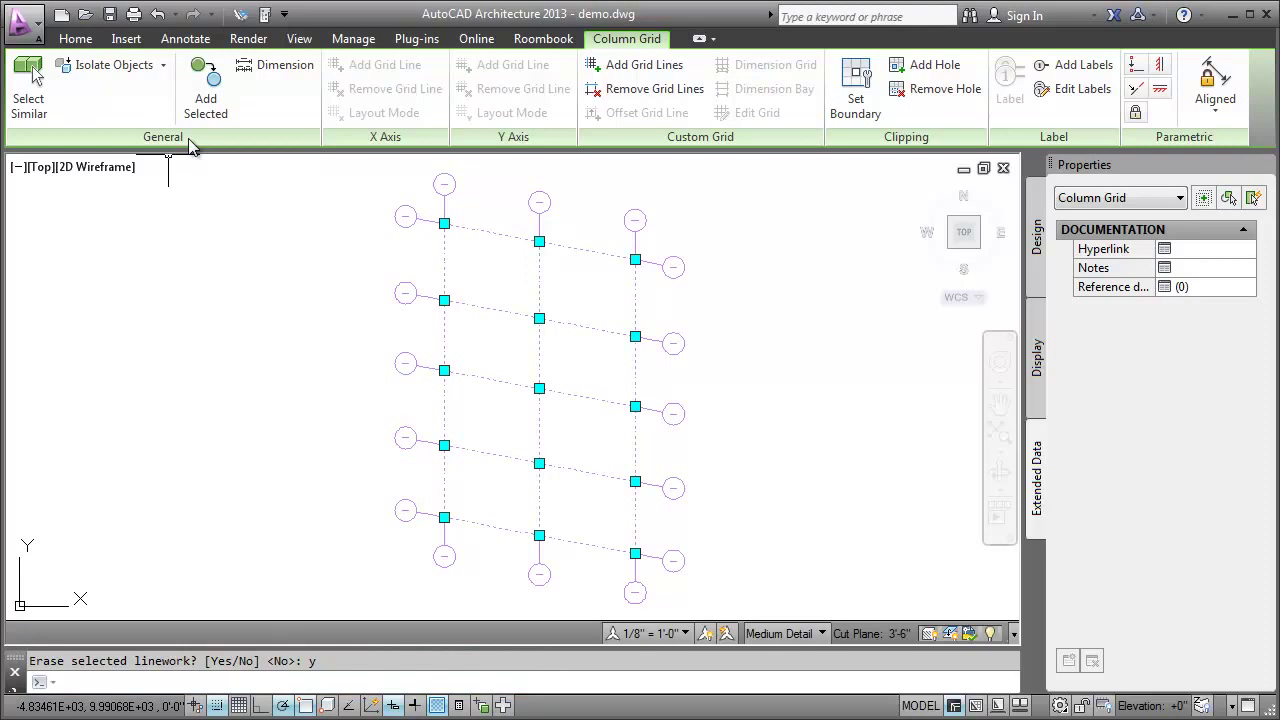
key("Escape")
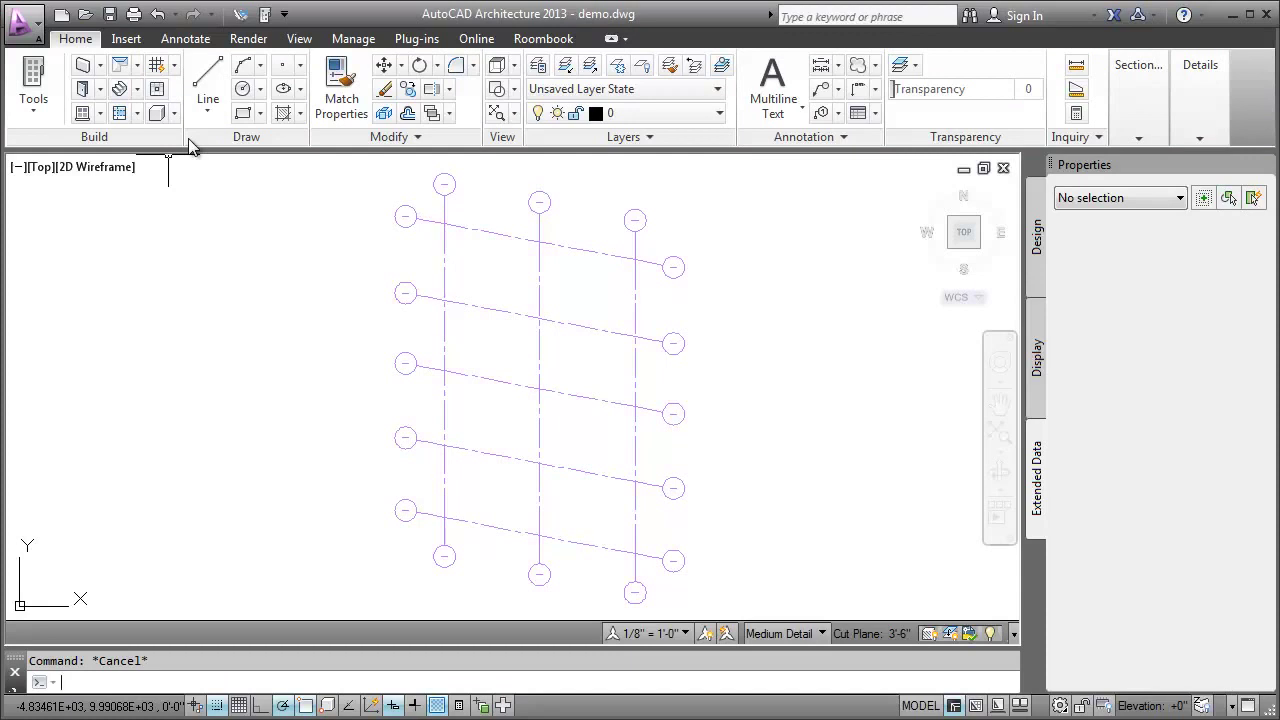
- Relabel the custom grid's horizontal lines, top to bottom, starting from label value 1
left_click(479, 310)
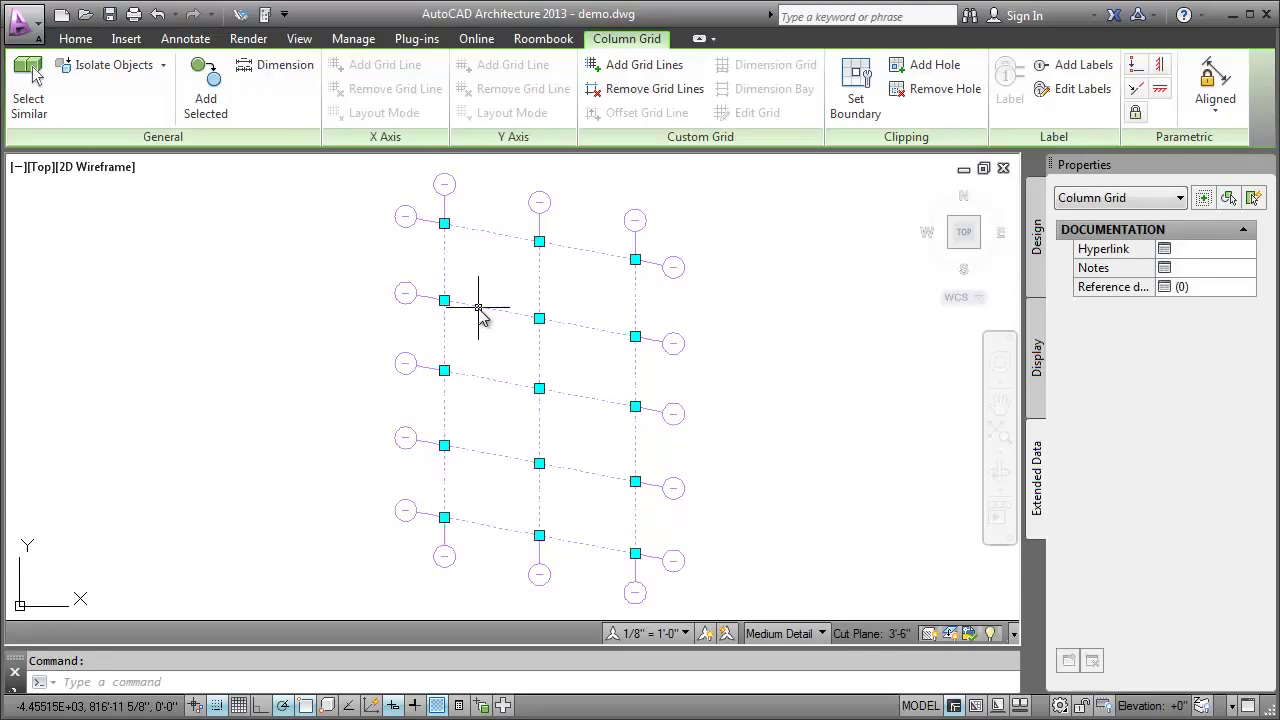
left_click(1082, 90)
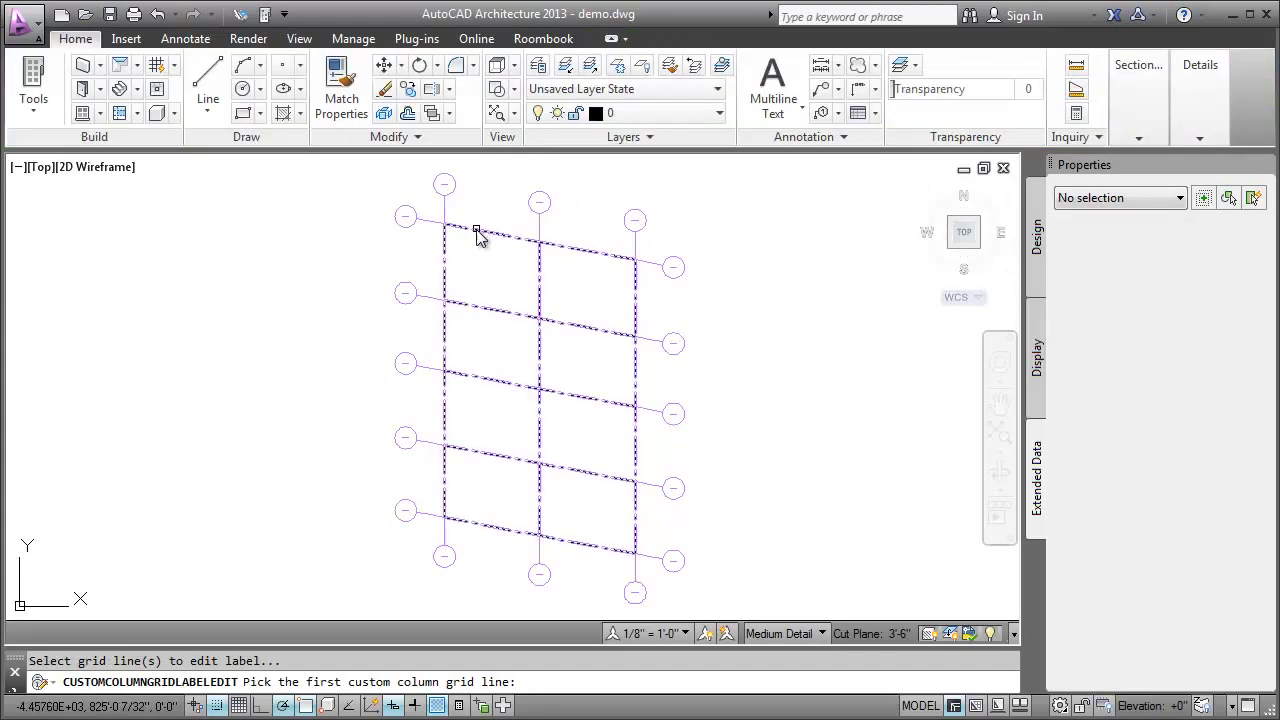
left_click(477, 234)
left_click(477, 307)
left_click(477, 390)
left_click(480, 451)
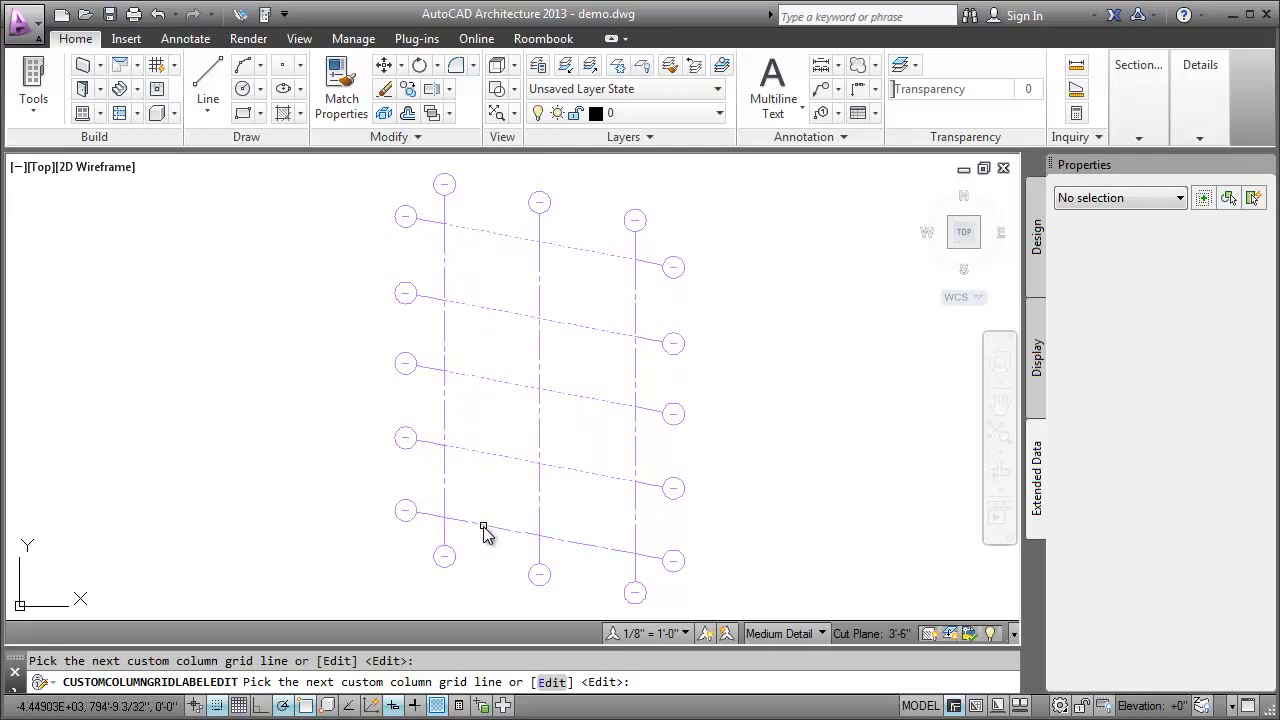
key("Return")
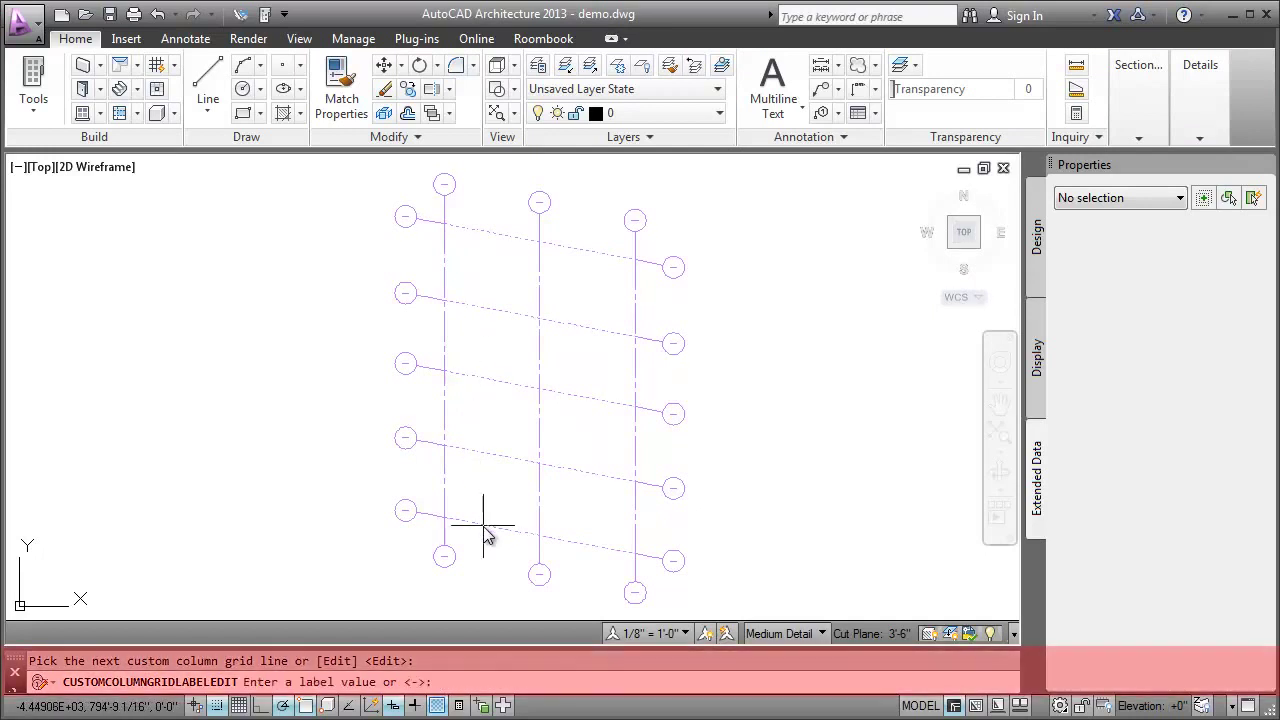
key("Return")
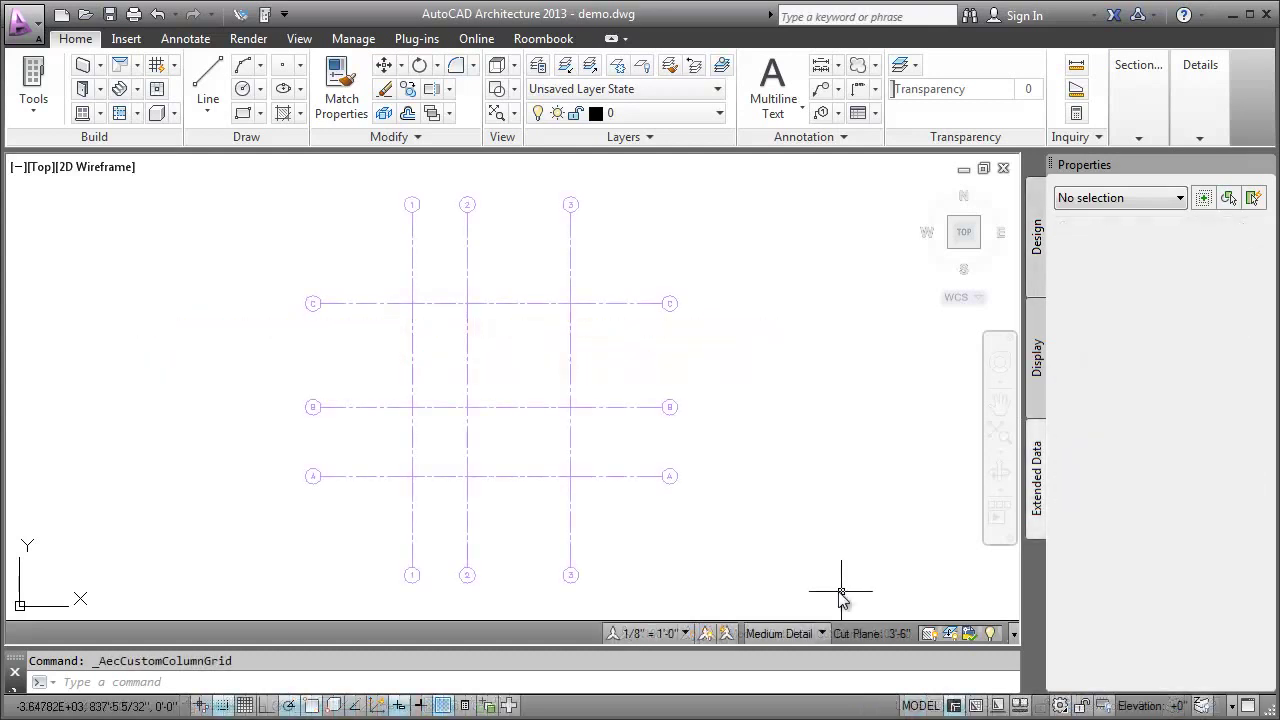
- Set up a new column grid copied from the existing one, deleting the 15'-0" bay
left_click(174, 64)
left_click(192, 99)
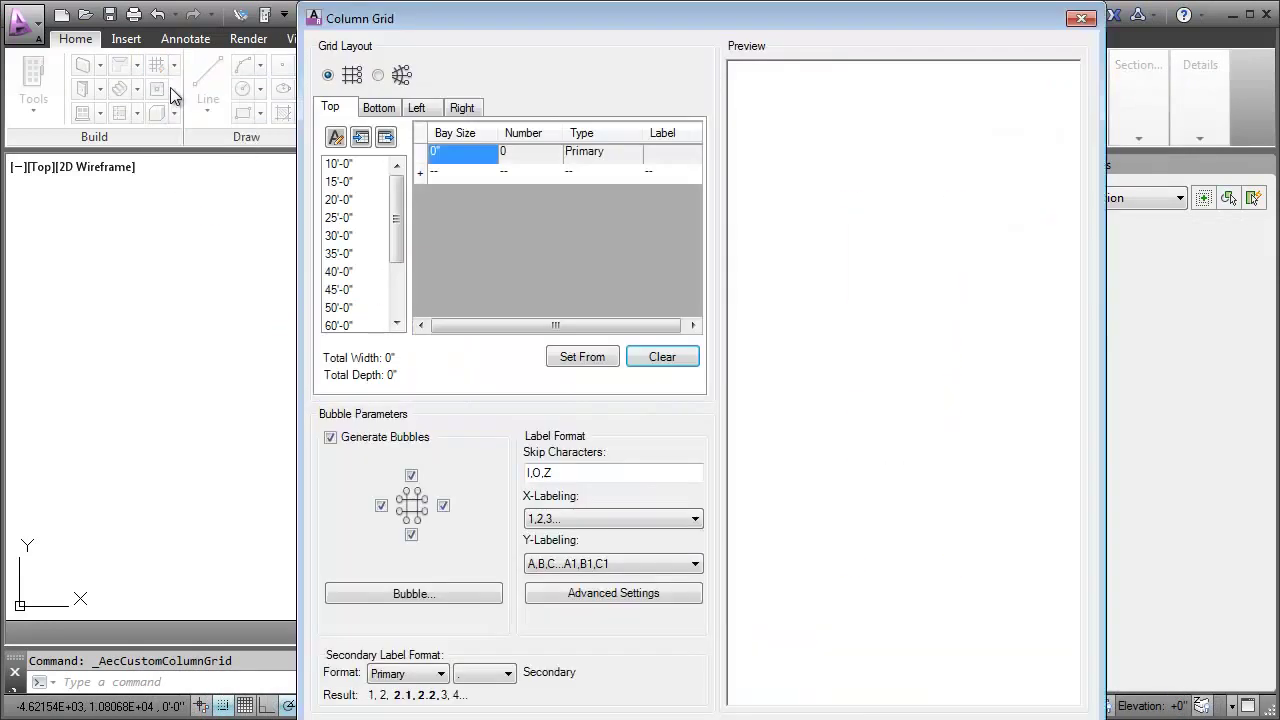
left_click(585, 357)
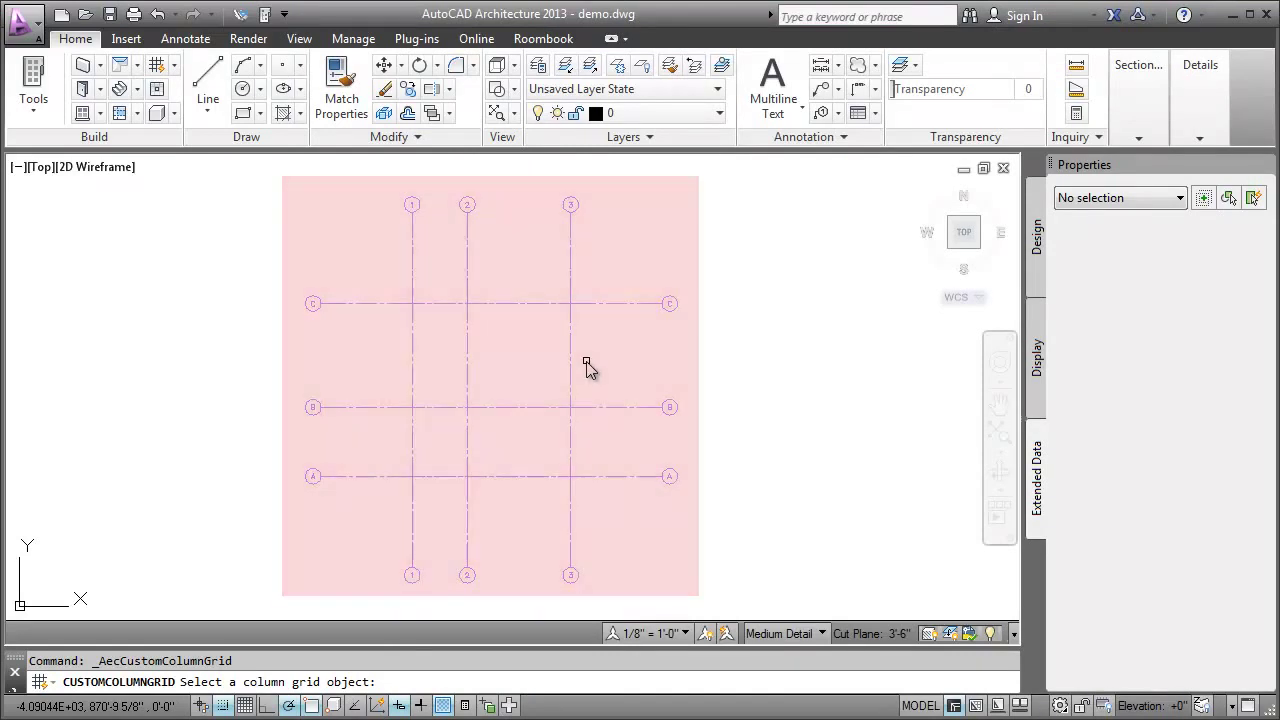
left_click(569, 414)
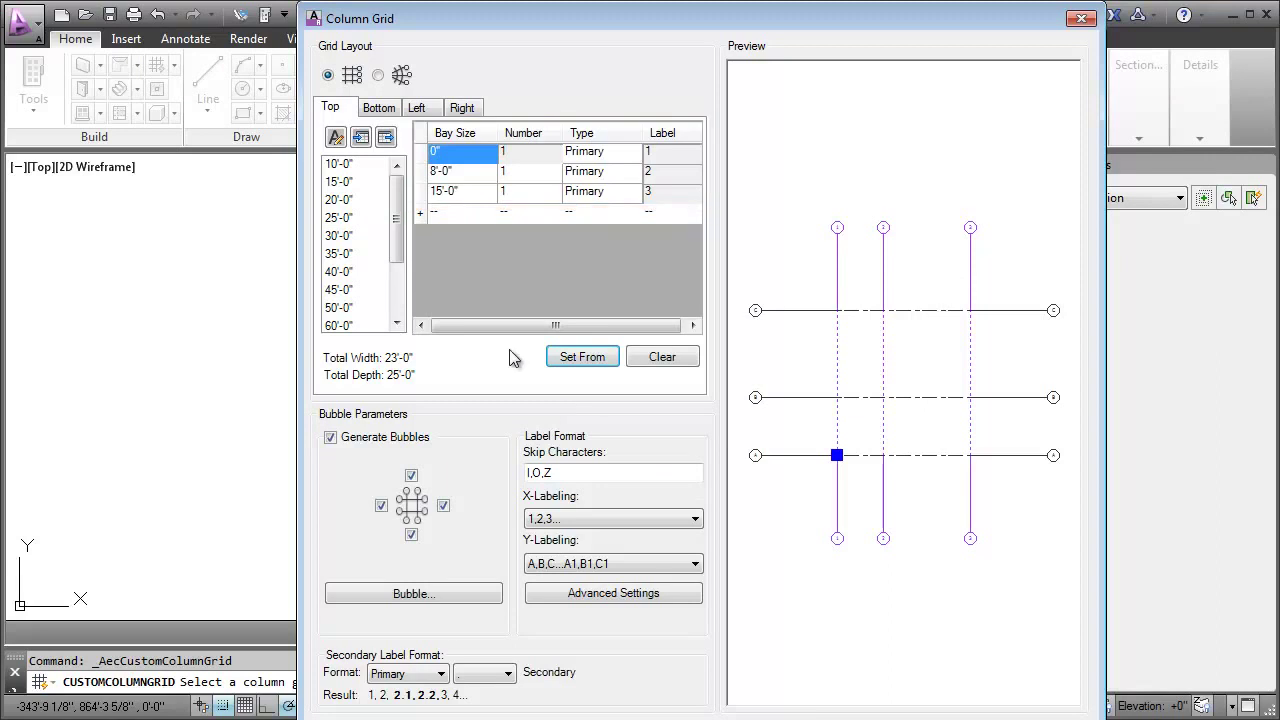
left_click(418, 194)
key("Delete")
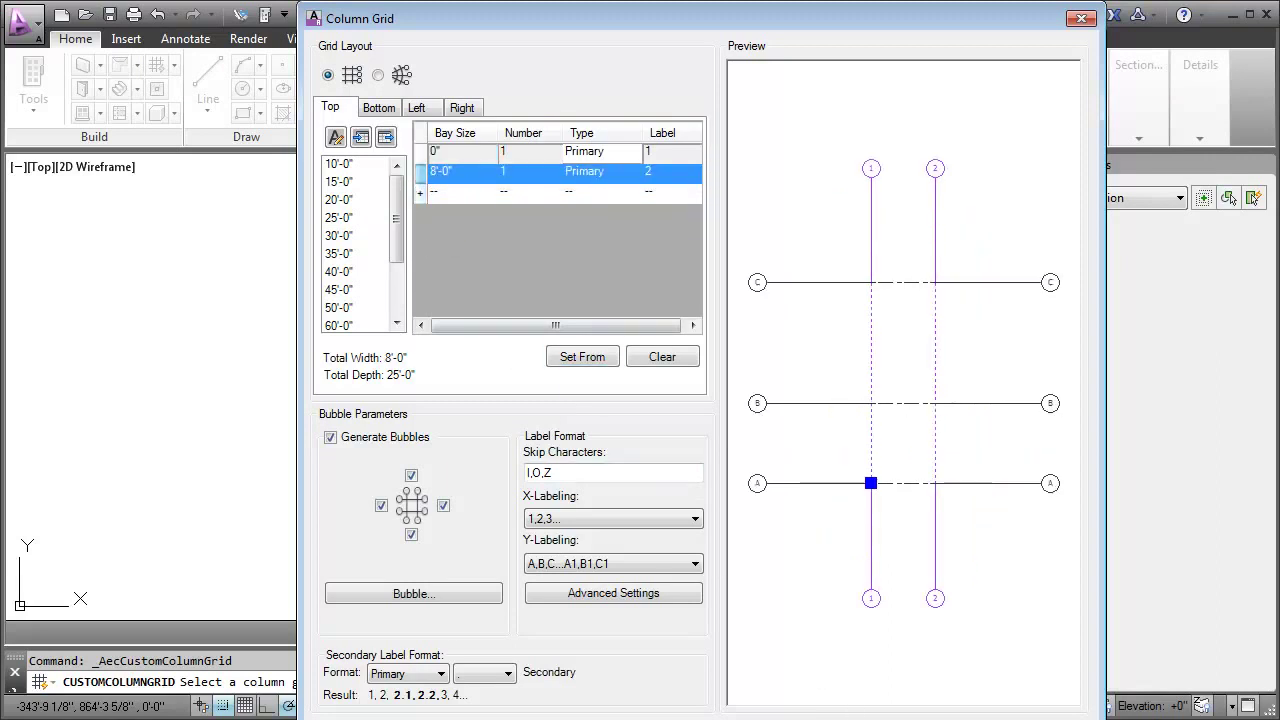
key("Return")
- Place the new two-column grid in the drawing and select it
scroll(689, 369, "up", 5)
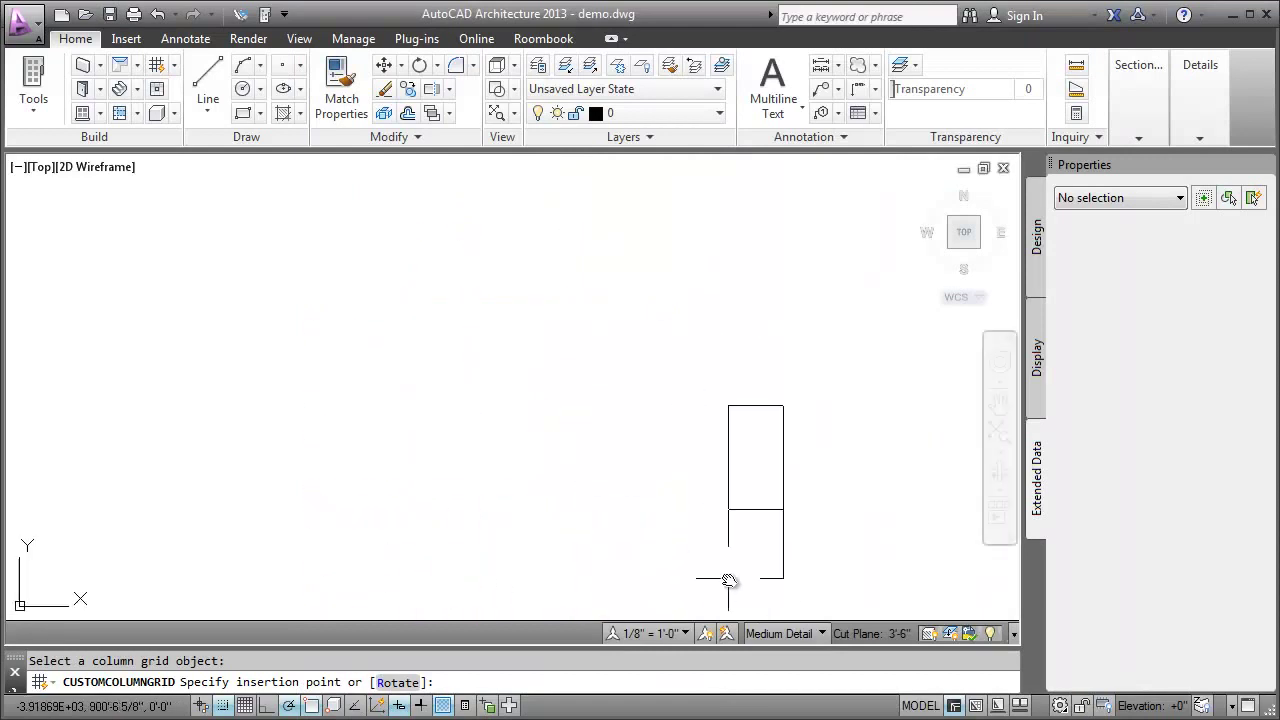
left_click(475, 375)
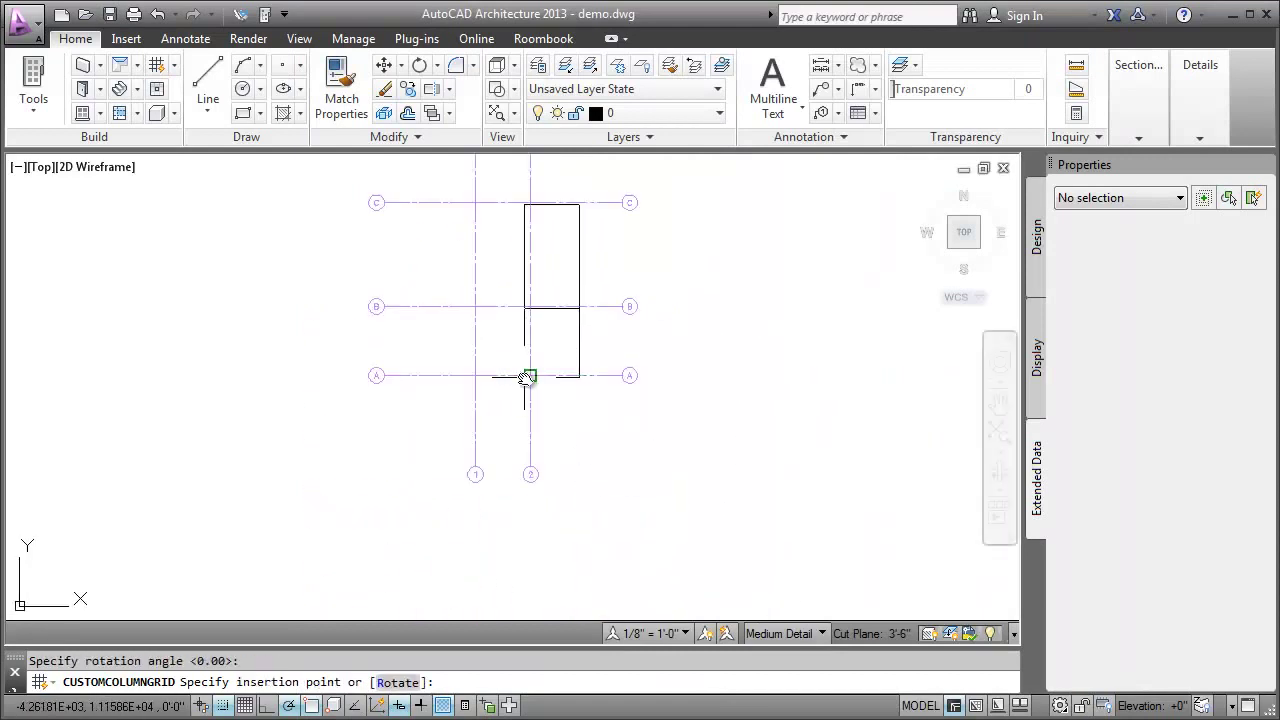
middle_click_drag(660, 375, 666, 480)
key("Escape")
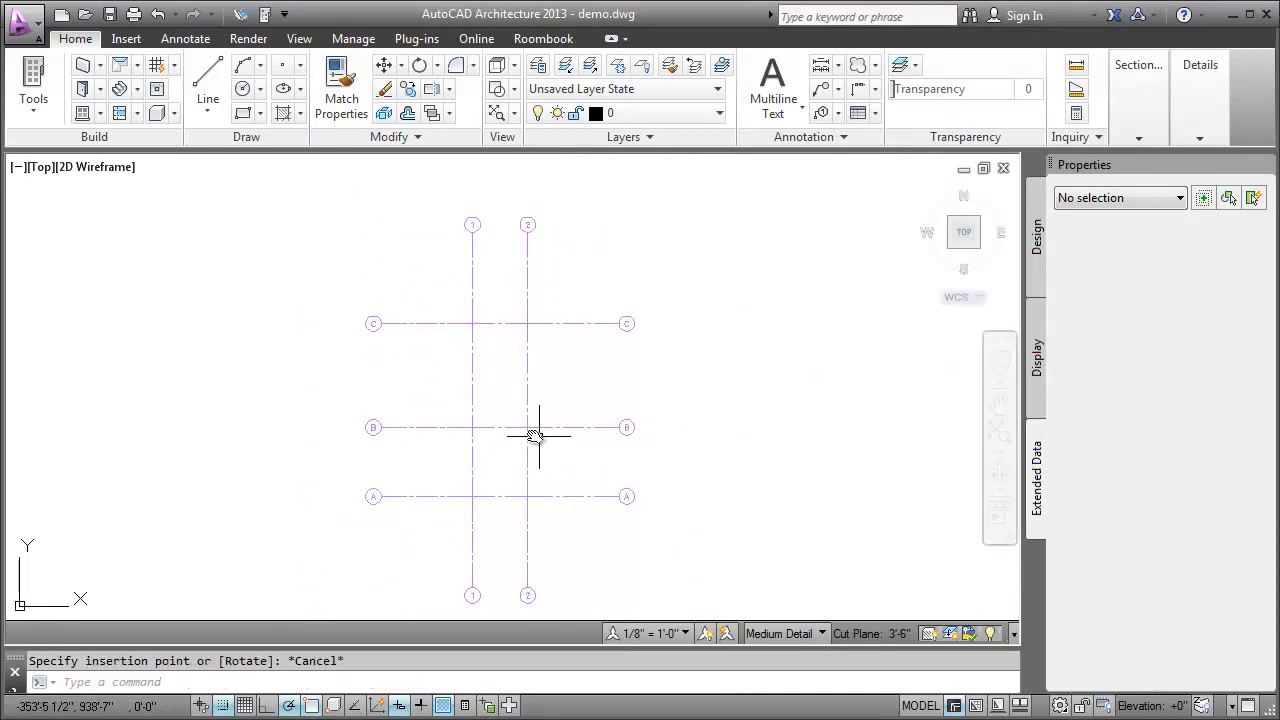
left_click(550, 436)
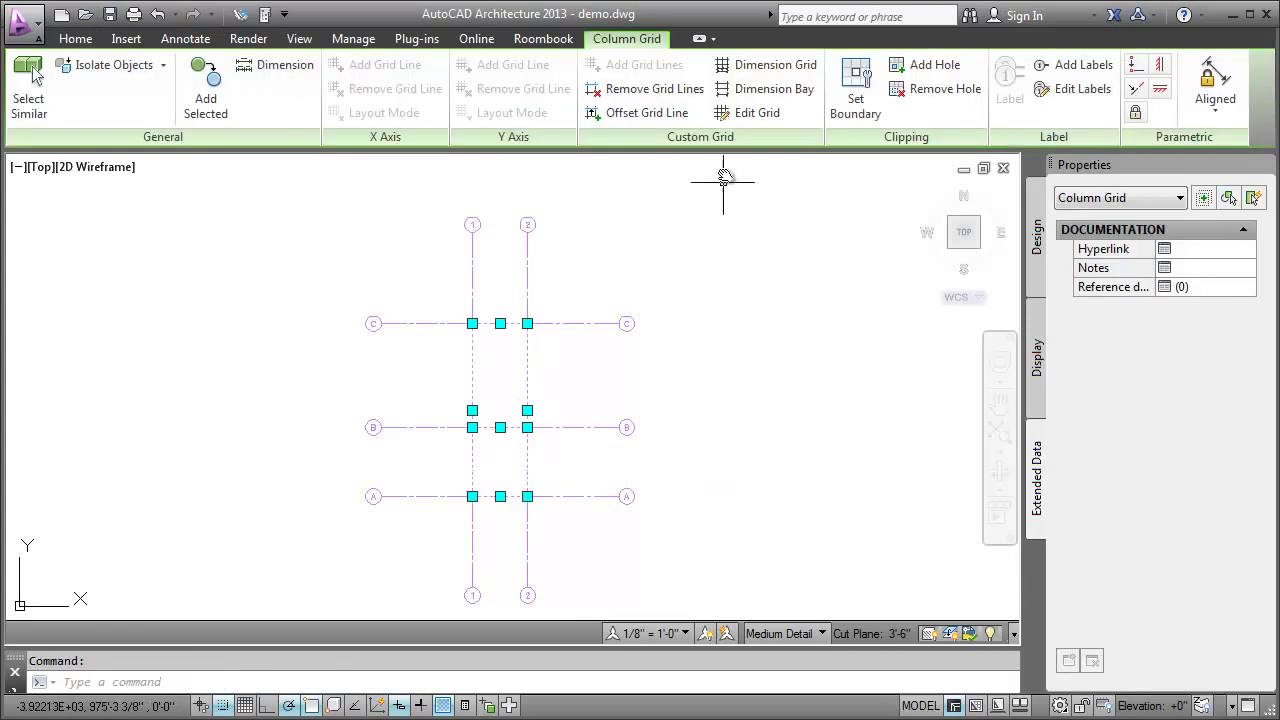
- Add a 20'-0" column bay and a 15'-0" row bay, and remove the bottom bubbles
left_click(746, 111)
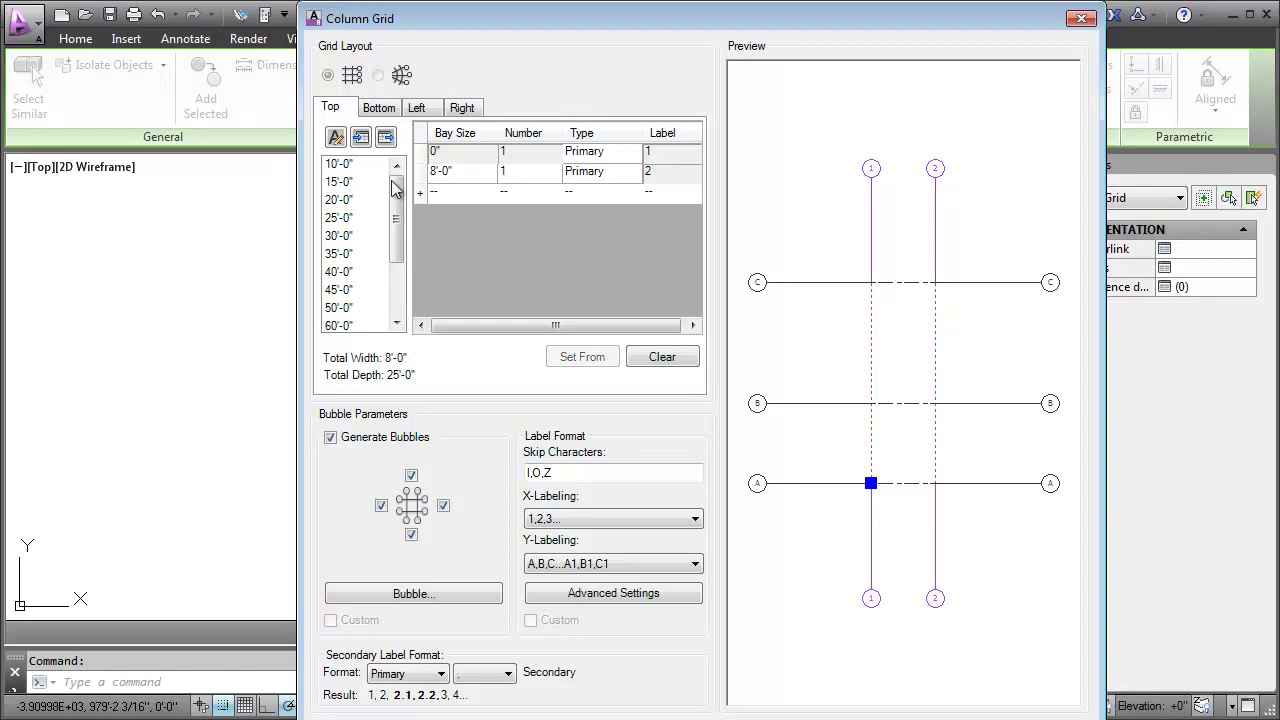
double_click(340, 200)
left_click(417, 107)
double_click(355, 184)
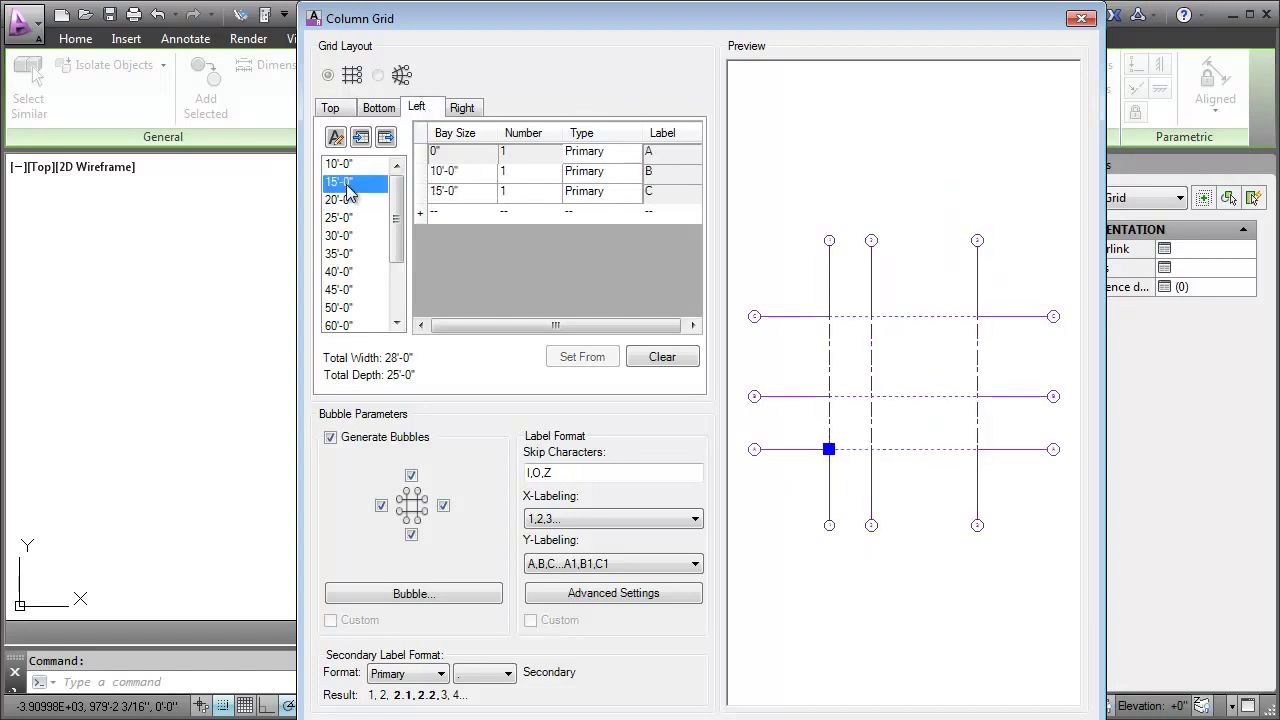
left_click(411, 536)
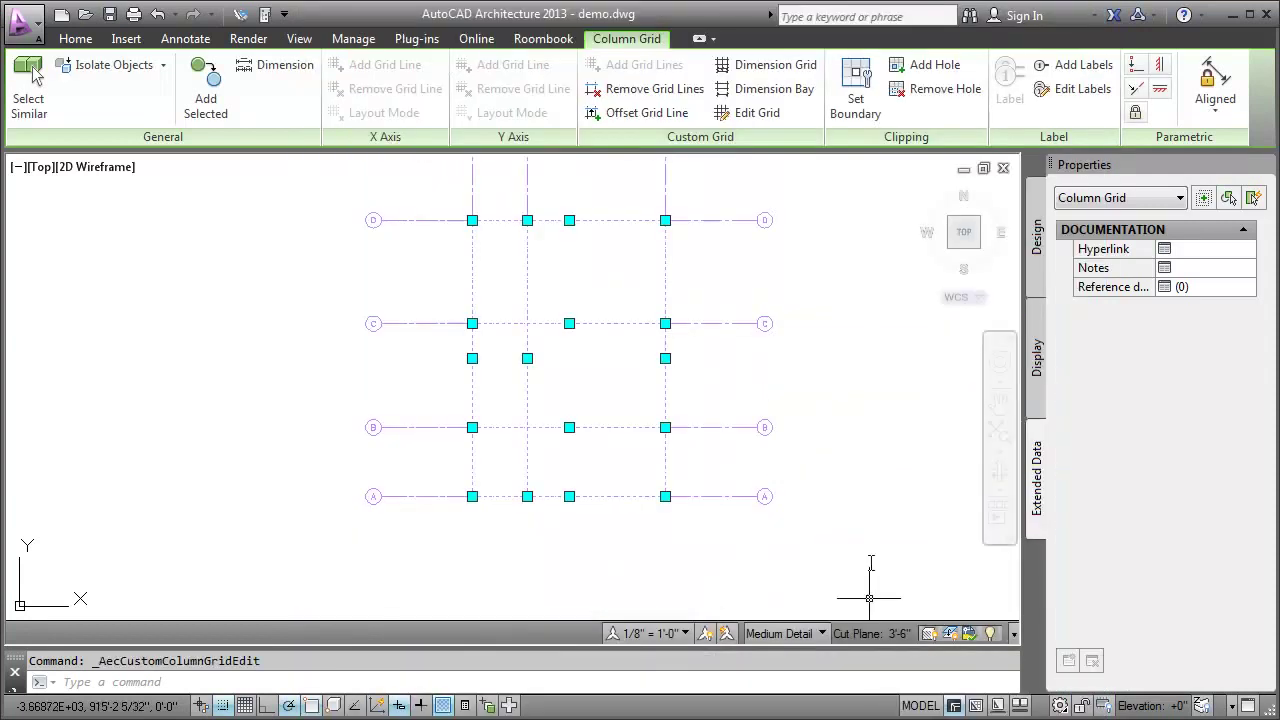
- Stretch grid line 3 farther to the right, then deselect the grid
middle_click_drag(851, 443, 828, 513)
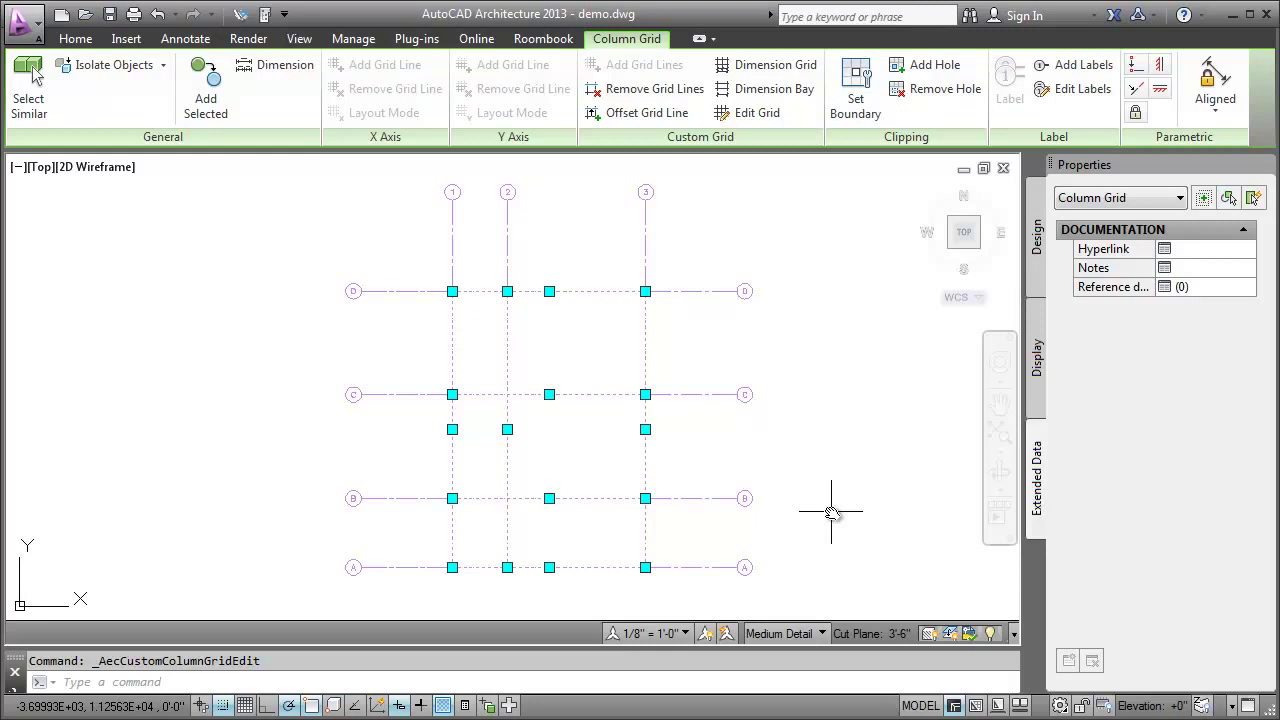
left_click(645, 429)
left_click(687, 429)
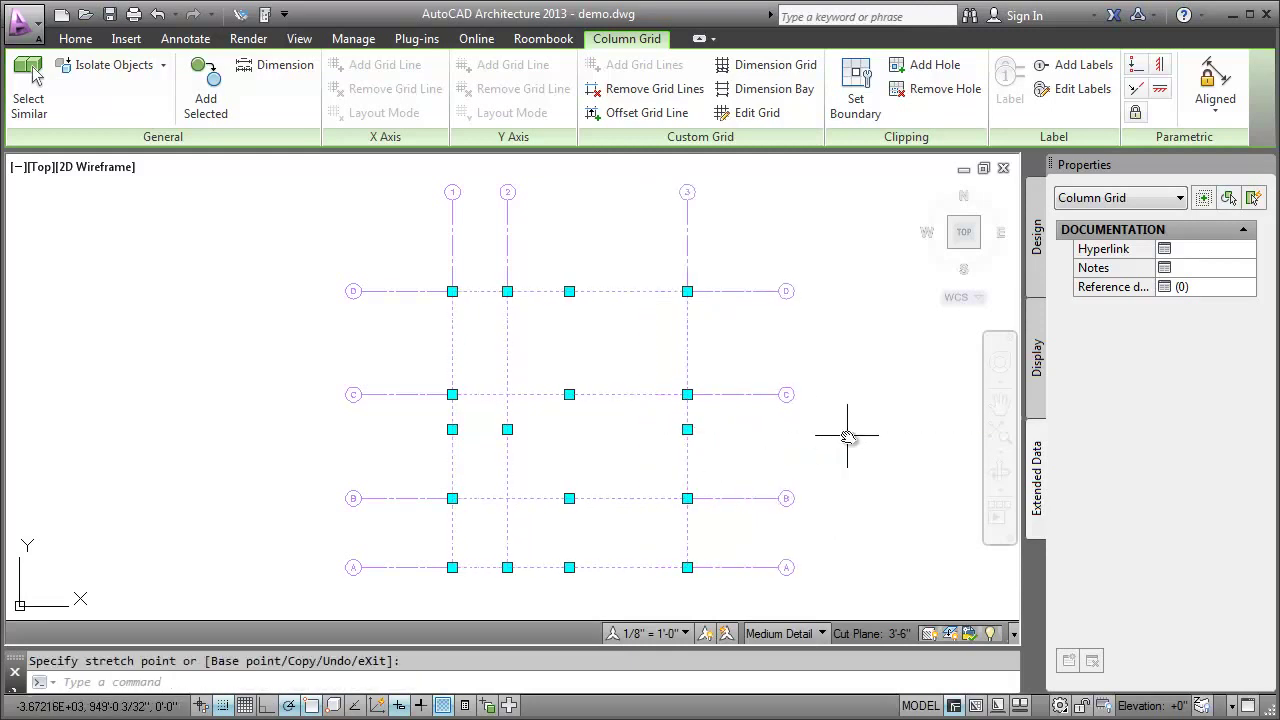
left_click(847, 436)
key("Escape")
key("Escape")
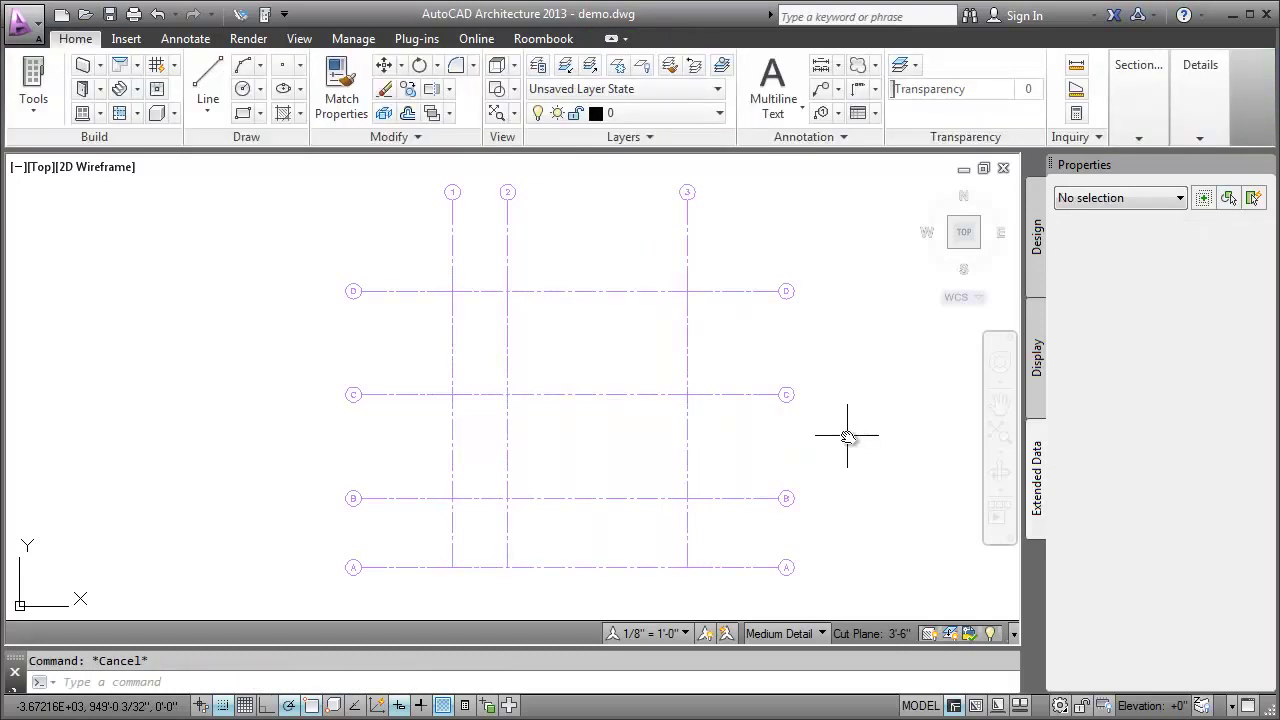